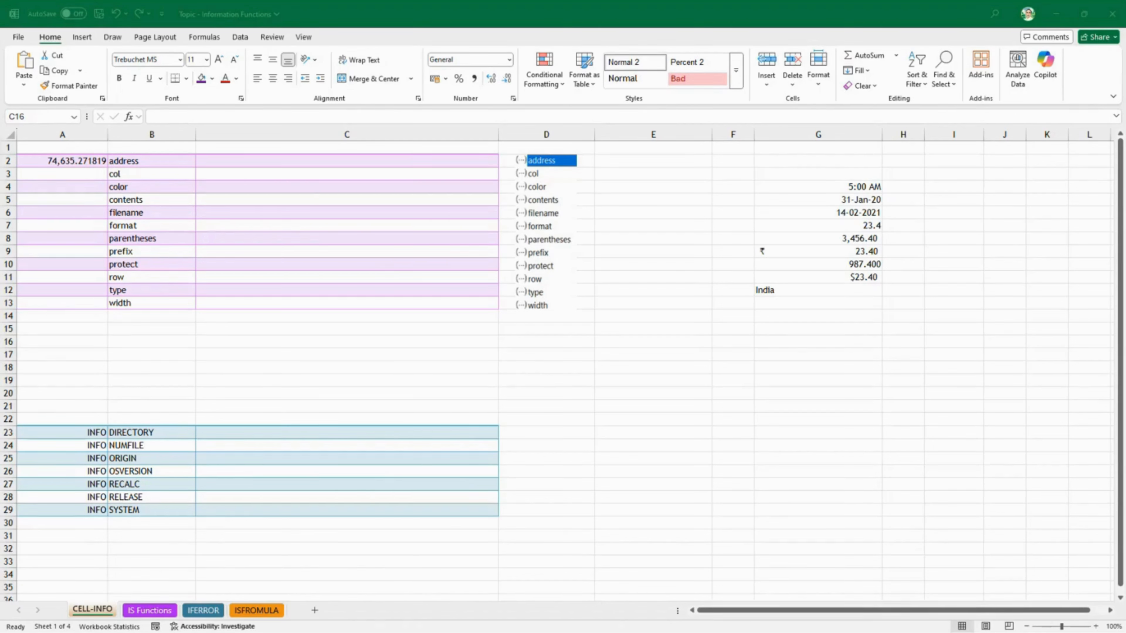
# - Enter =CELL(B2,$A$2) in cell C2 to return the address information for the value in A2
pyautogui.click(387, 245)
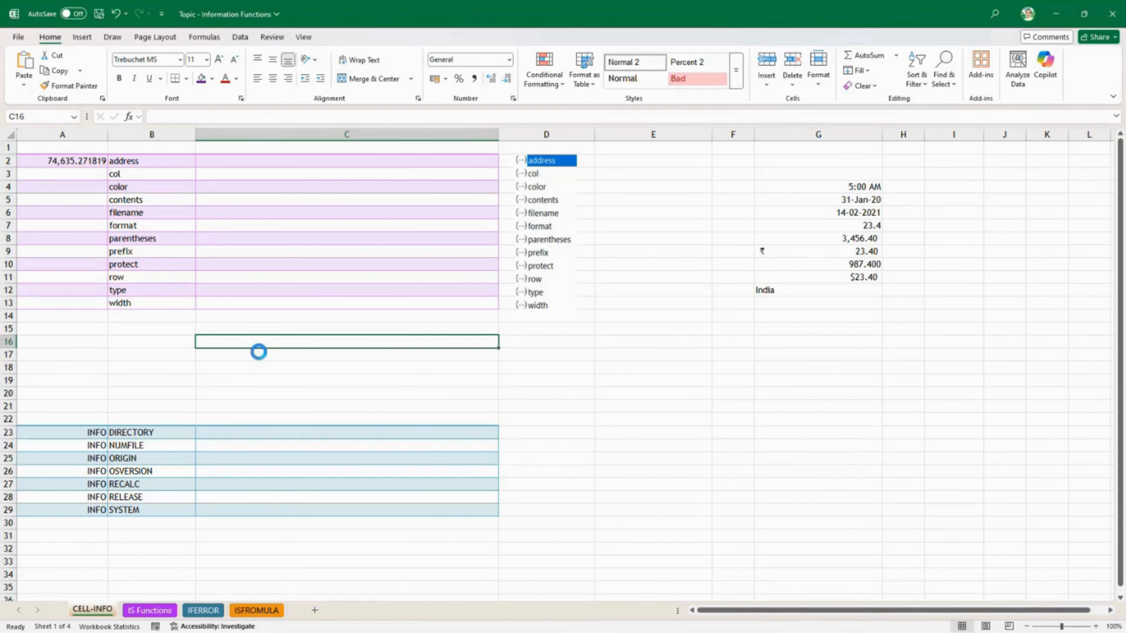
pyautogui.scroll(3, 258, 352)
pyautogui.scroll(1, 259, 352)
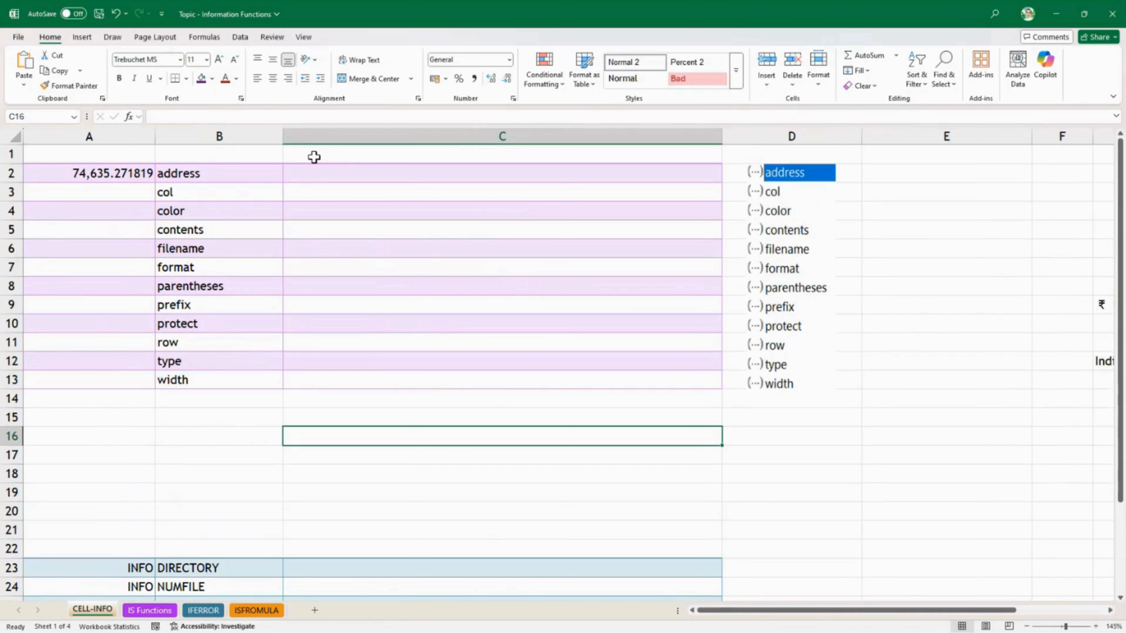
pyautogui.click(329, 173)
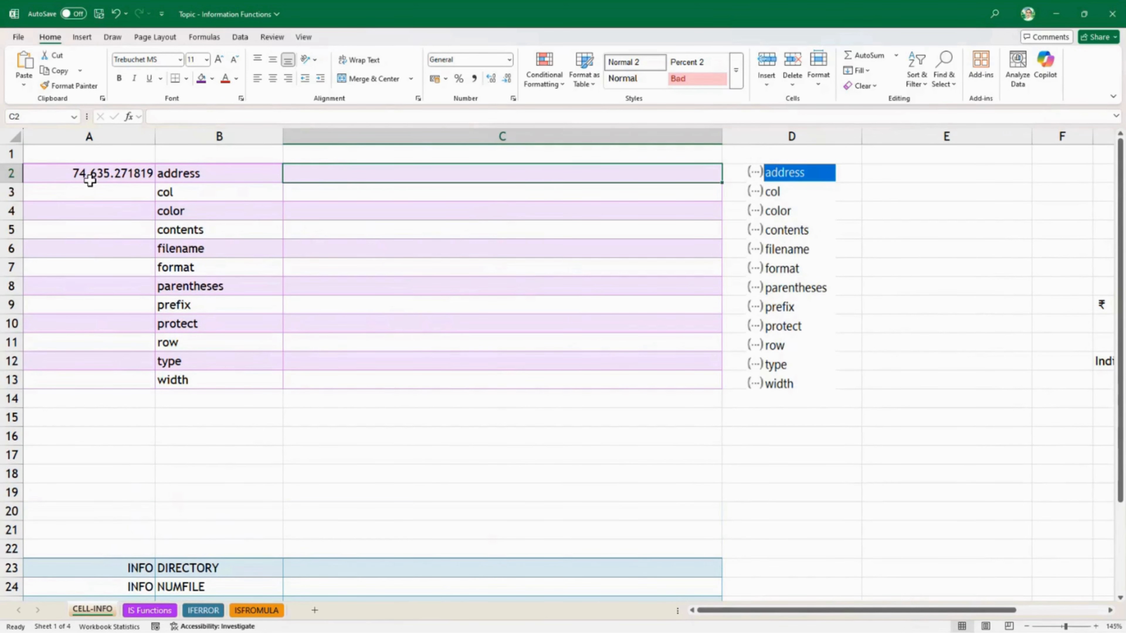
pyautogui.click(784, 177)
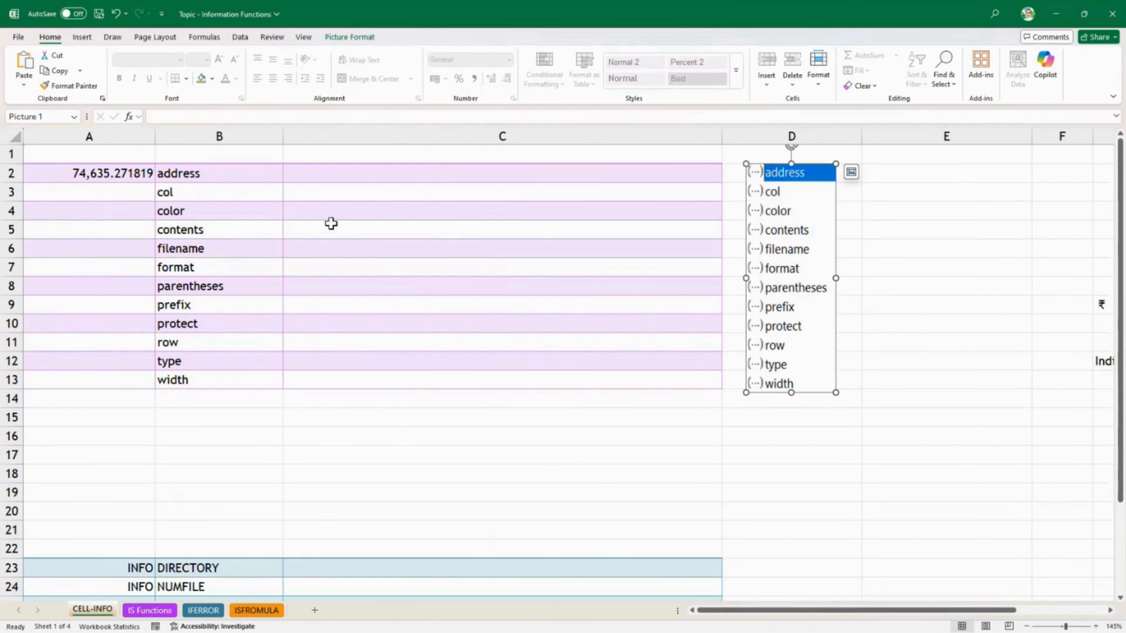
pyautogui.click(384, 173)
pyautogui.write('=-c')
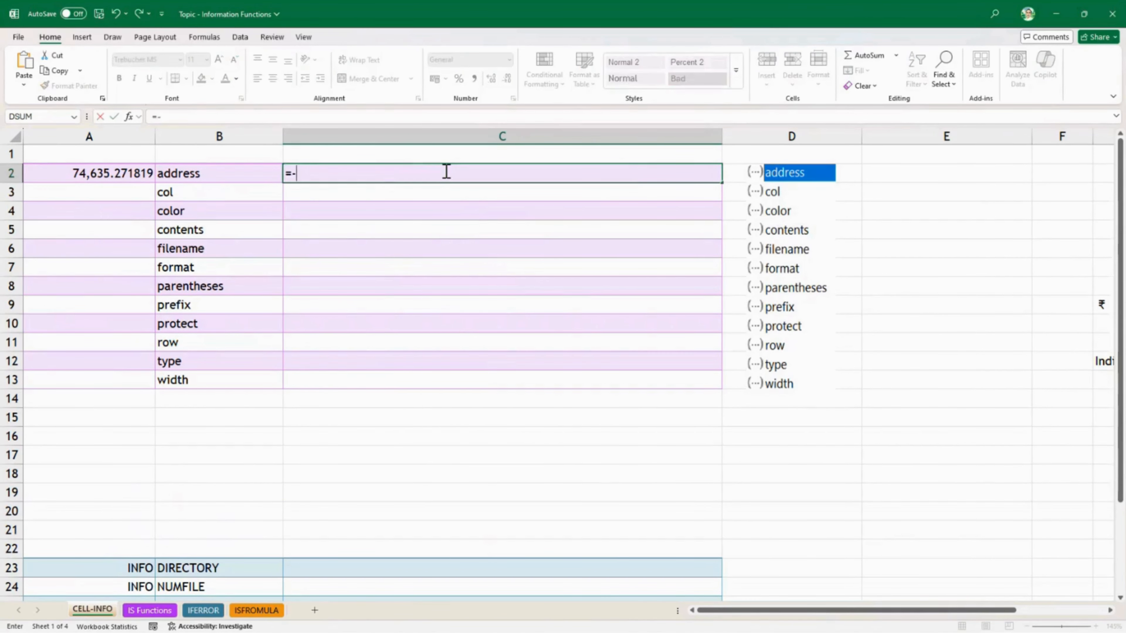
pyautogui.press('BackSpace')
pyautogui.press('BackSpace')
pyautogui.write('cell')
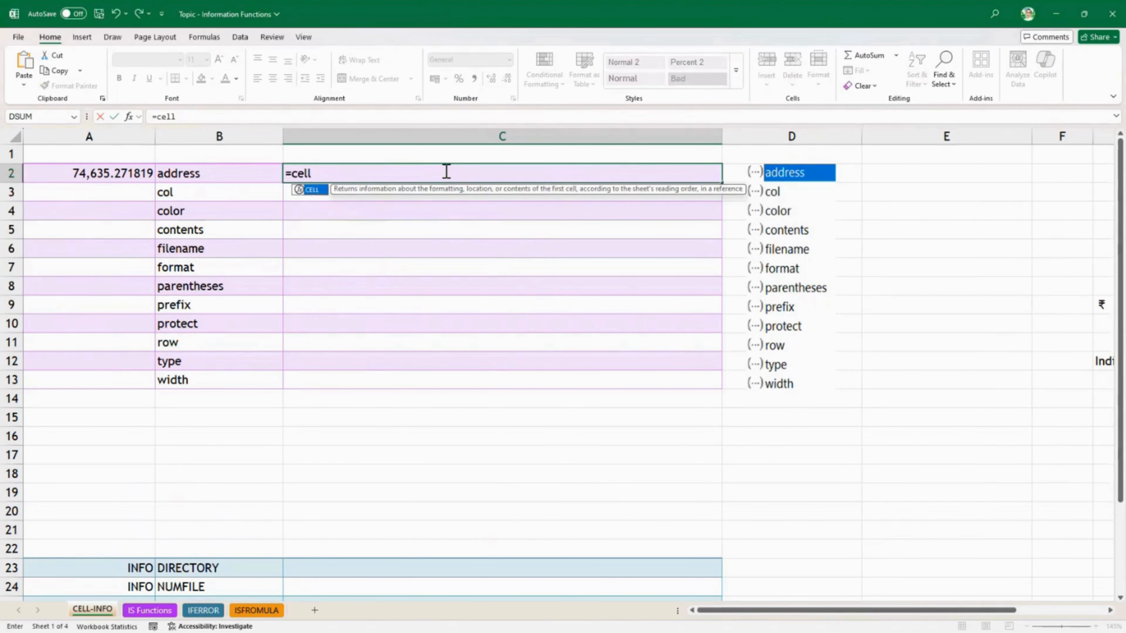
pyautogui.press('Tab')
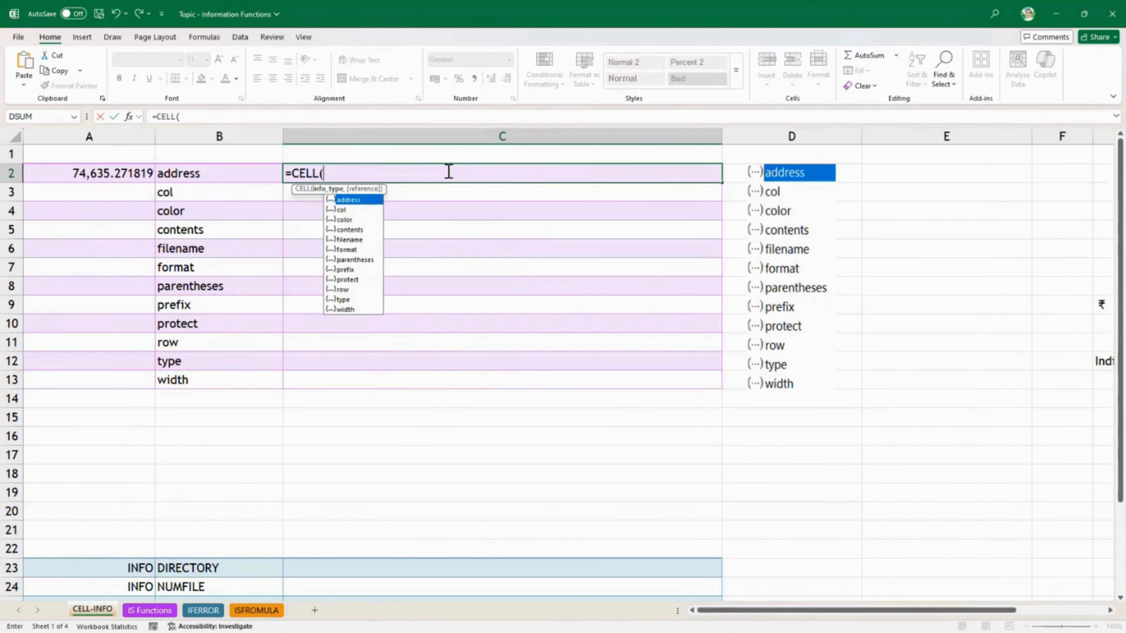
pyautogui.click(185, 165)
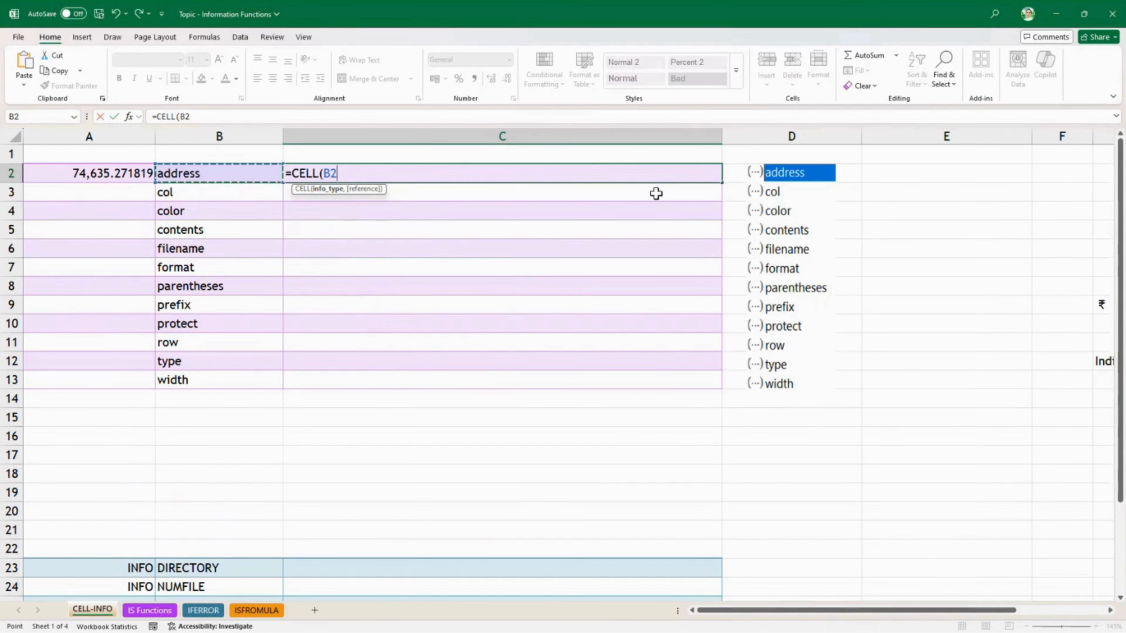
pyautogui.write(',')
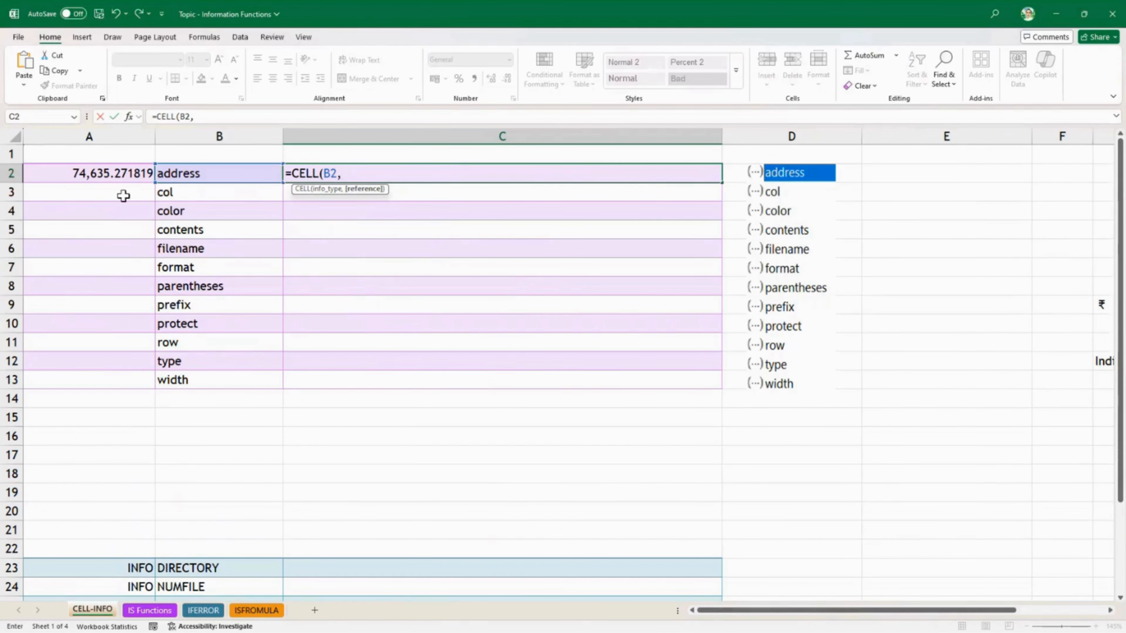
pyautogui.click(109, 174)
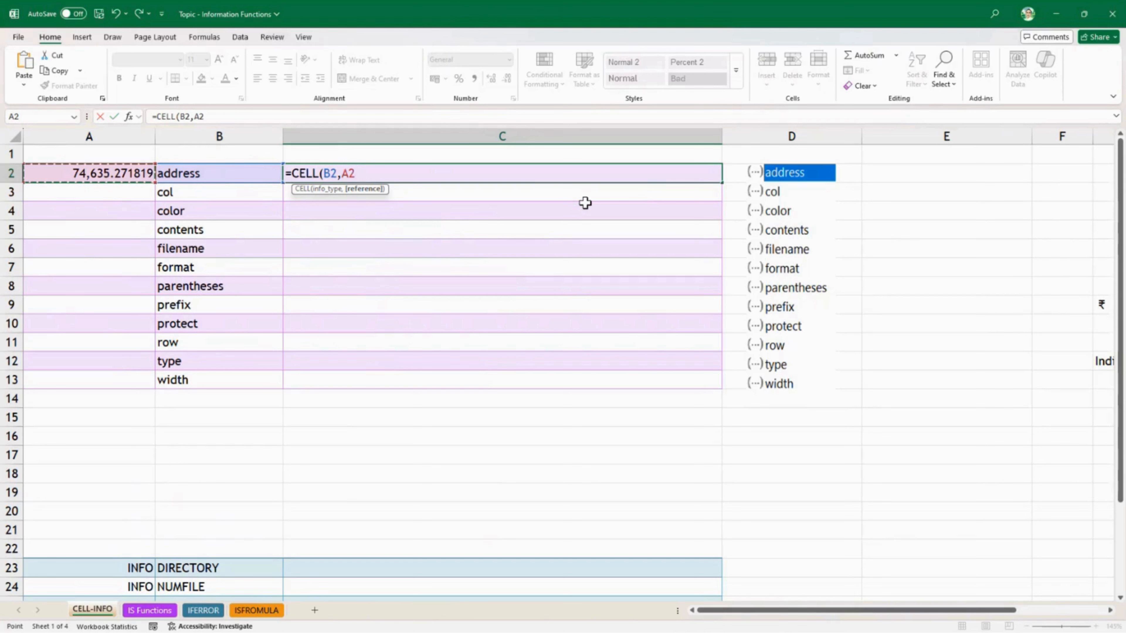
pyautogui.write(')')
pyautogui.press('Return')
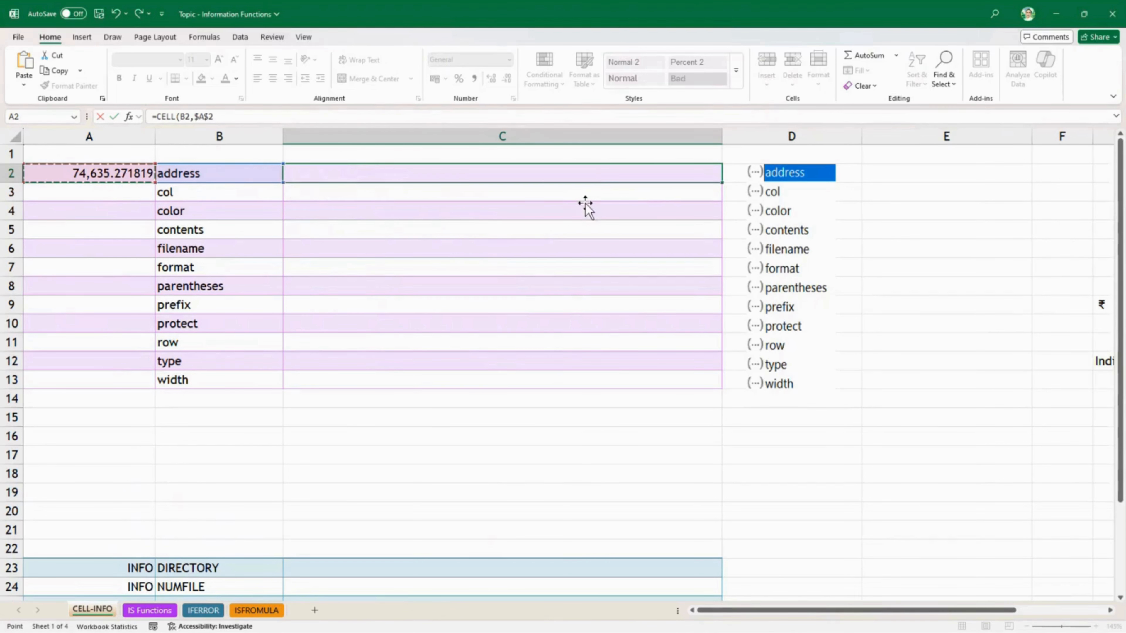
# - Try to fill the C2 formula down to C13 with the Fill Formatting Only option
pyautogui.click(538, 176)
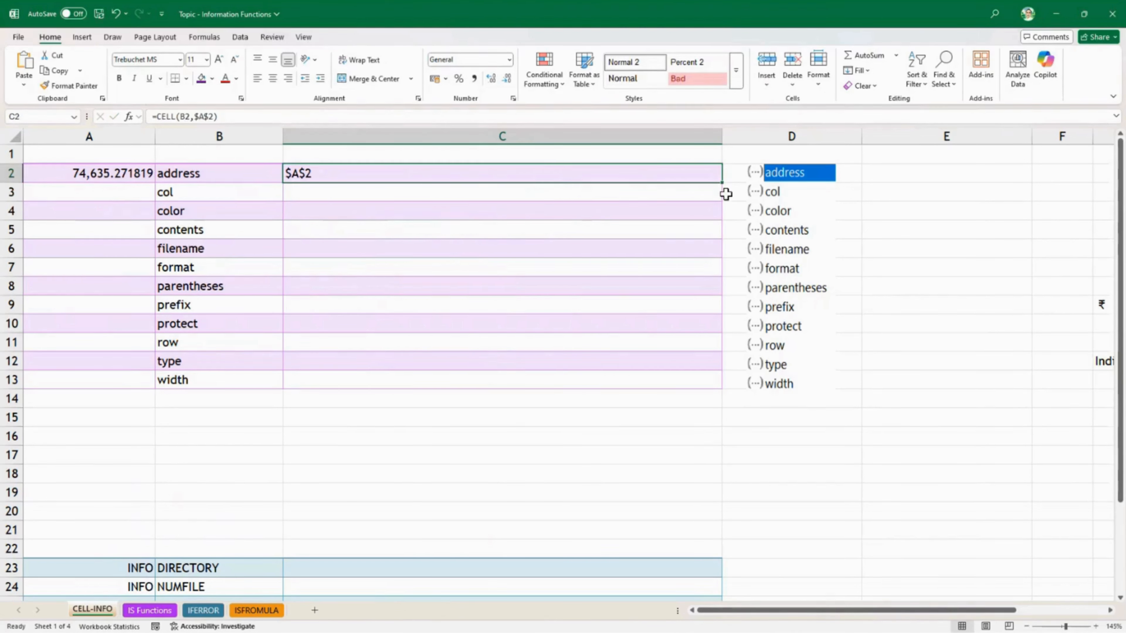
pyautogui.moveTo(723, 185); pyautogui.dragTo(705, 381)
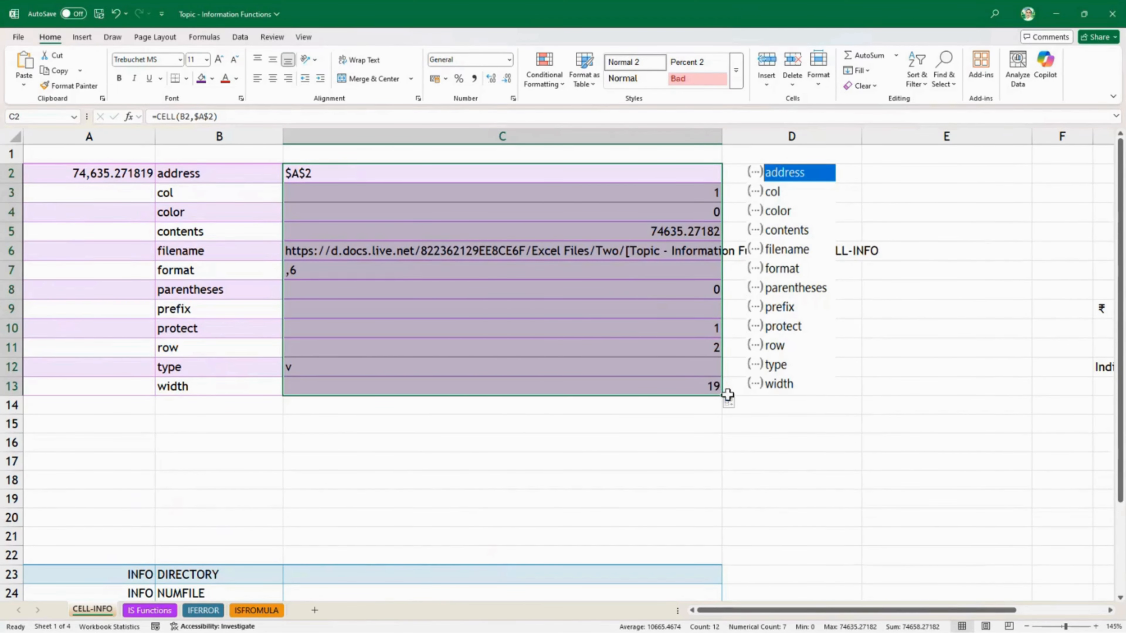
pyautogui.click(729, 404)
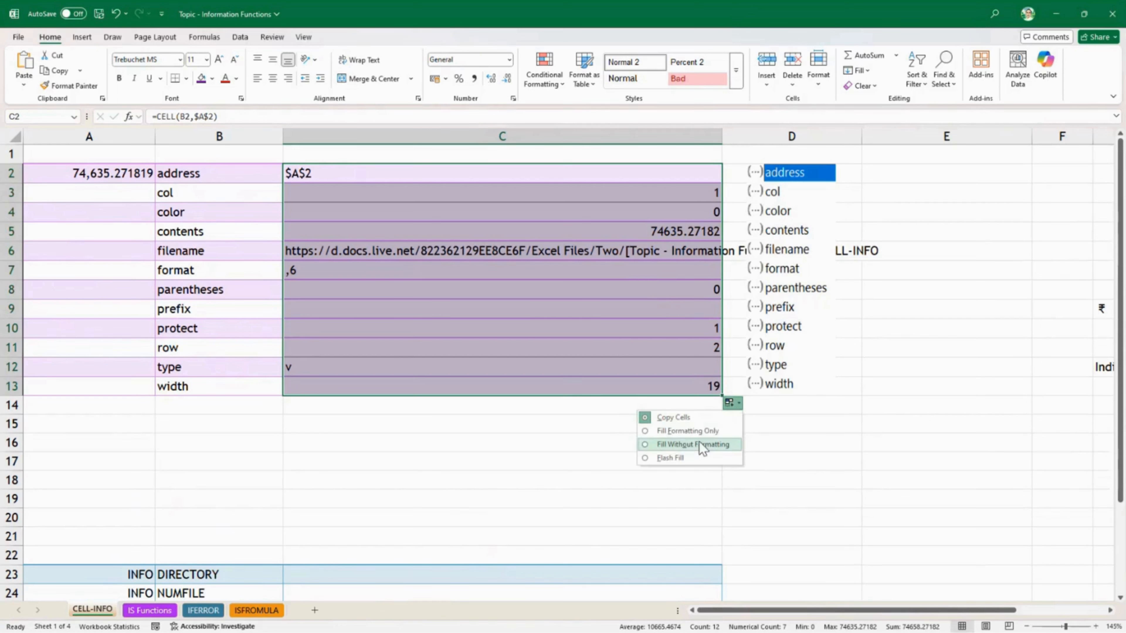
pyautogui.click(702, 432)
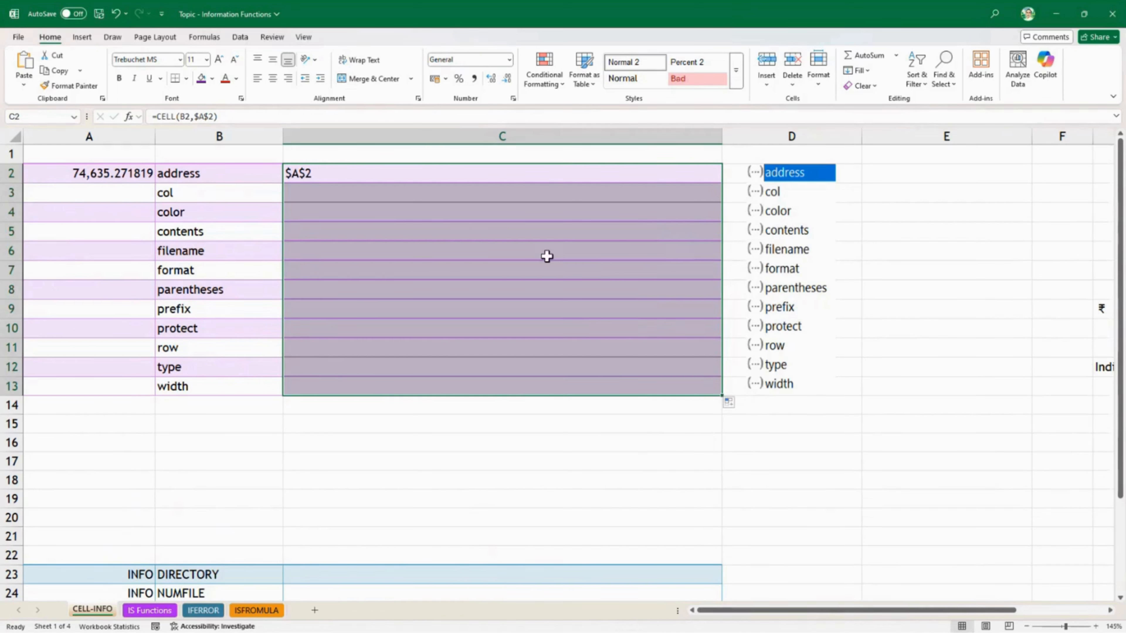
# - Copy the C2 formula into C3:C13 as formulas and number formatting, and check the filename and format results
pyautogui.click(550, 177)
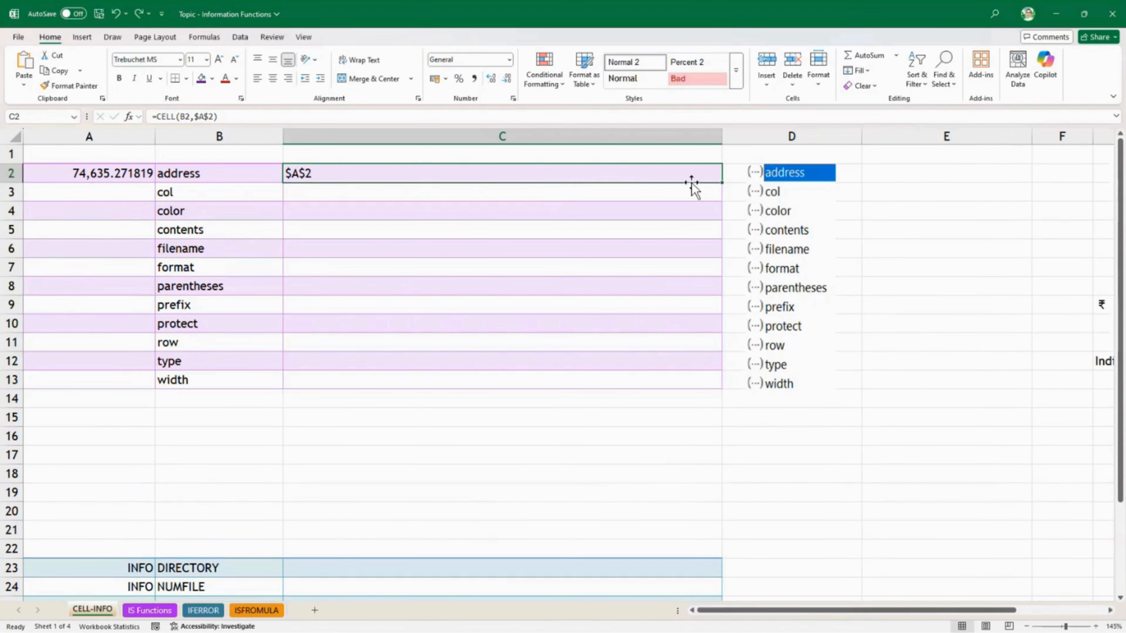
pyautogui.hotkey('ctrl', 'c')
pyautogui.moveTo(395, 195); pyautogui.dragTo(402, 372)
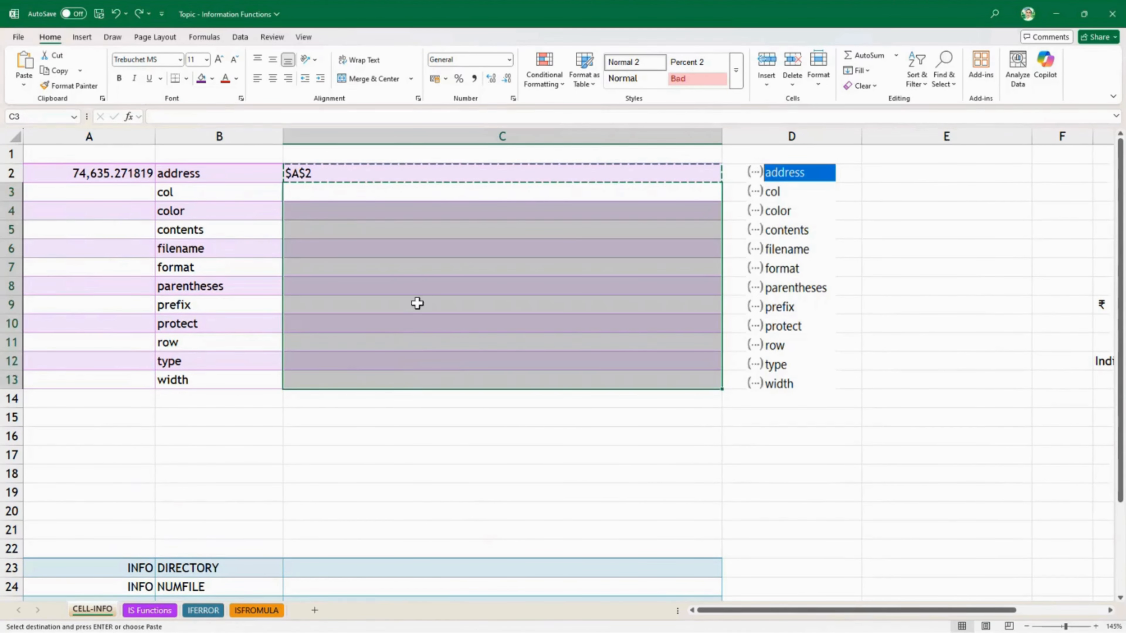
pyautogui.click(24, 86)
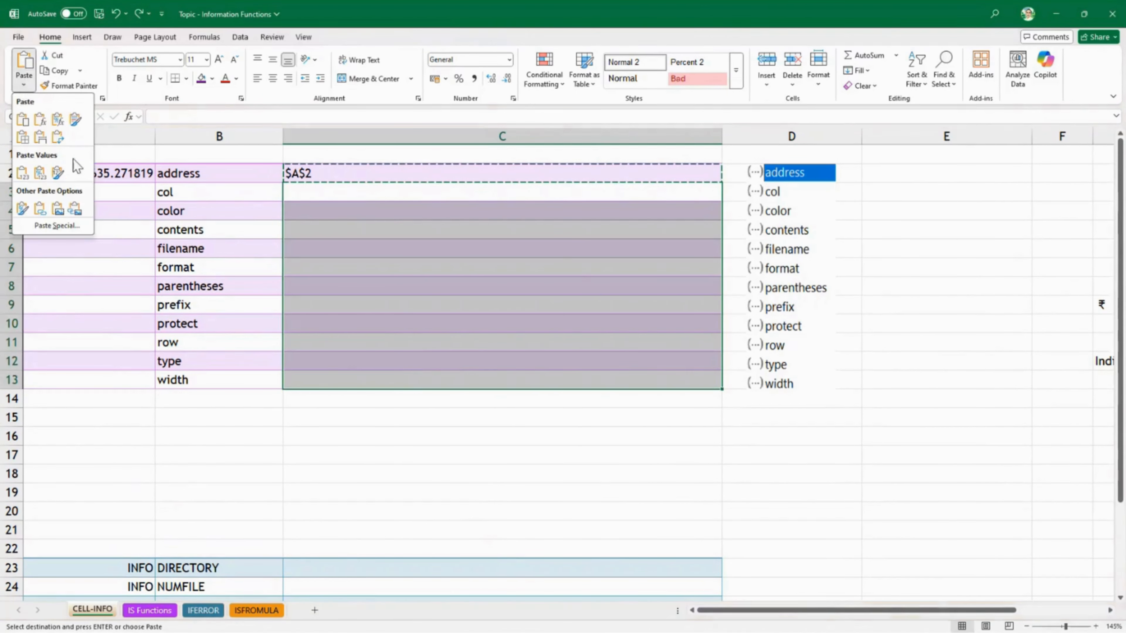
pyautogui.click(57, 122)
pyautogui.click(486, 328)
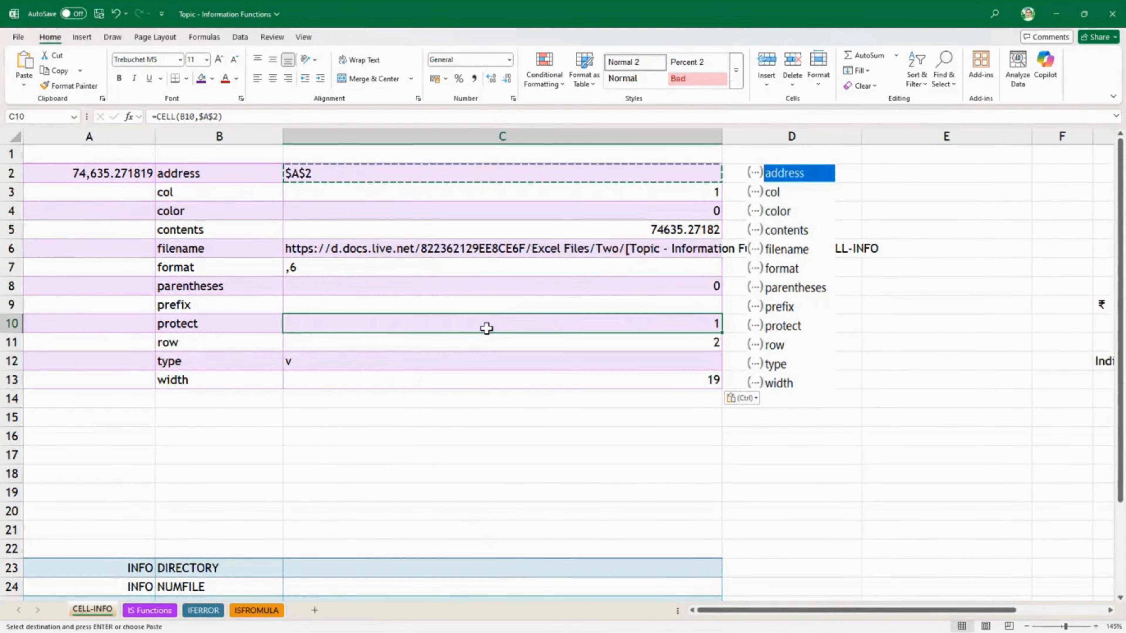
pyautogui.press('Escape')
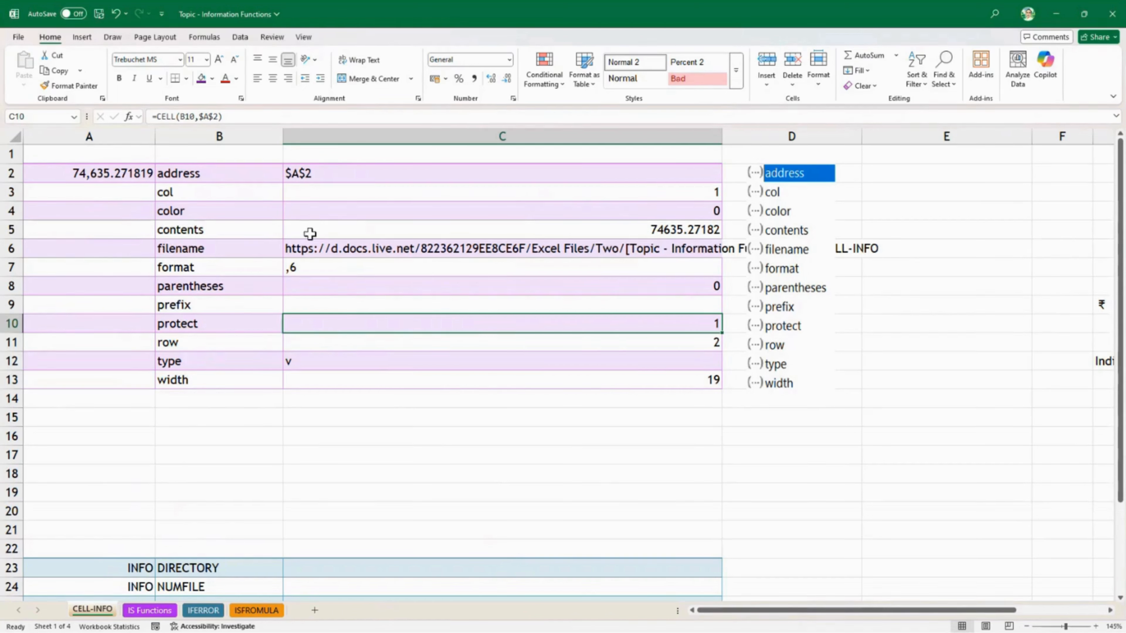
pyautogui.click(436, 252)
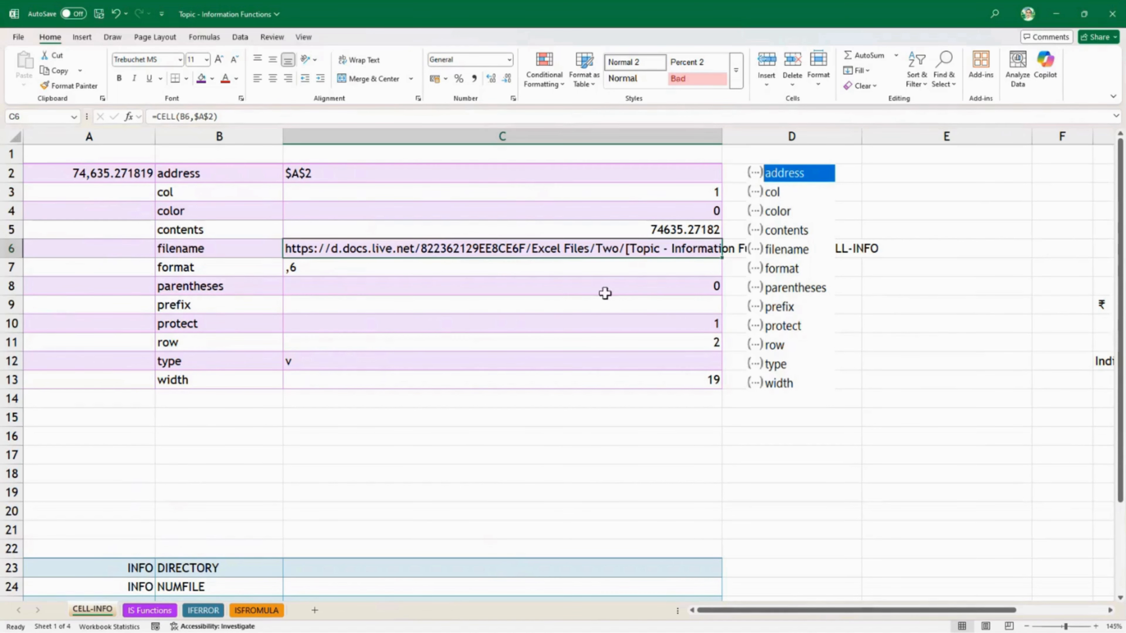
pyautogui.click(408, 268)
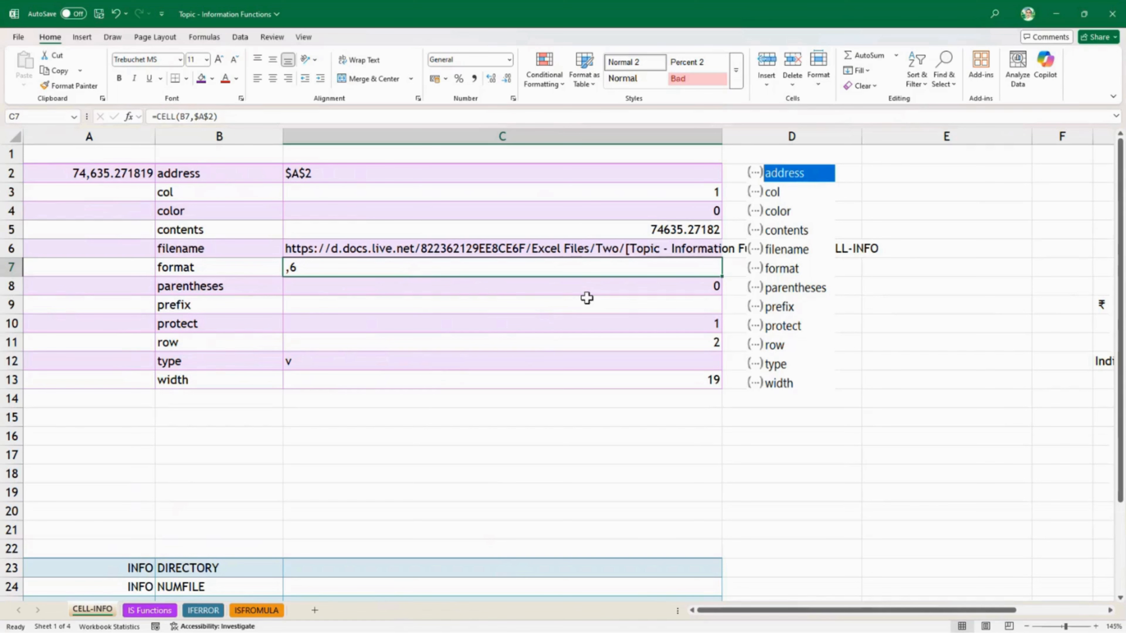
# - Enter =CELL("format",G4) in H4 and fill it down to H12 beside the sample values
pyautogui.moveTo(909, 610); pyautogui.dragTo(1096, 603)
pyautogui.click(1110, 611)
pyautogui.click(1110, 610)
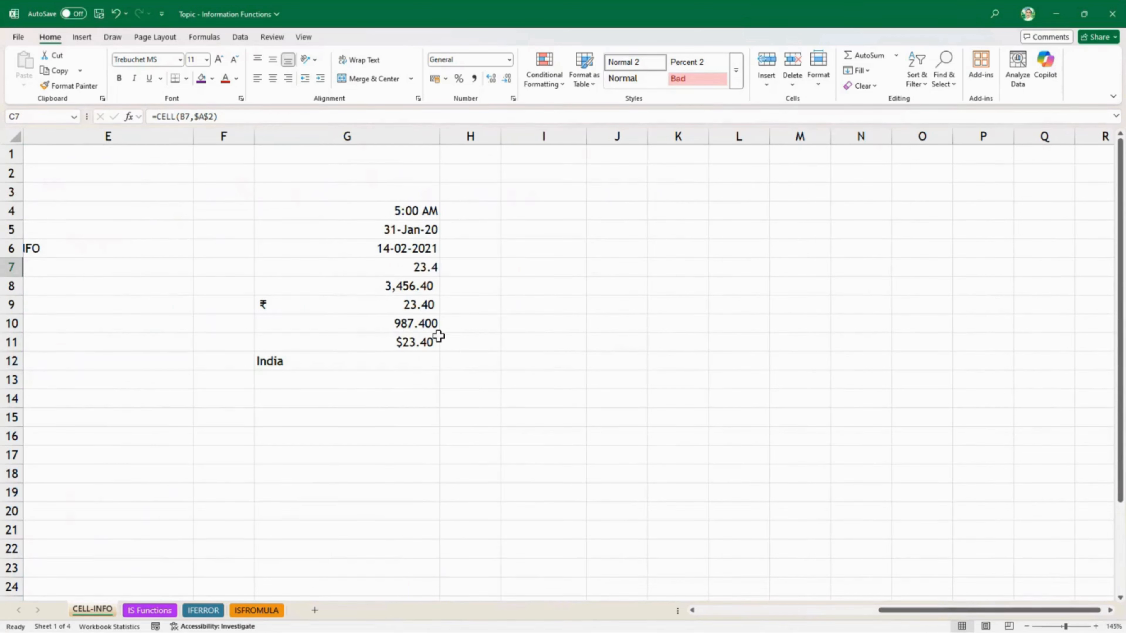
pyautogui.click(483, 212)
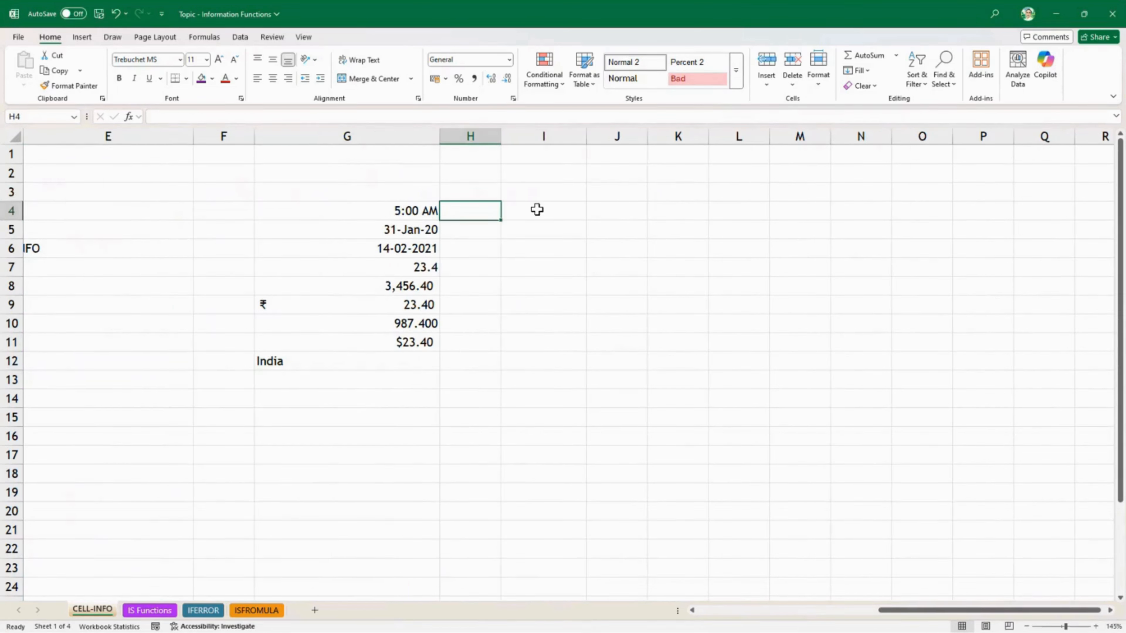
pyautogui.write('=cell')
pyautogui.press('Tab')
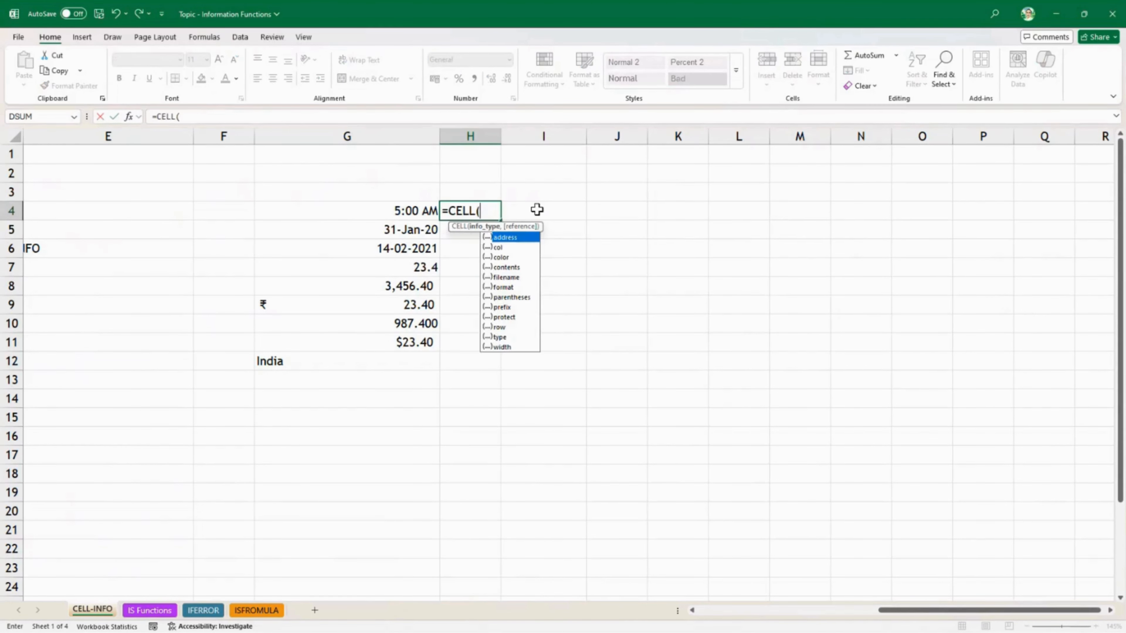
pyautogui.doubleClick(516, 287)
pyautogui.write(',')
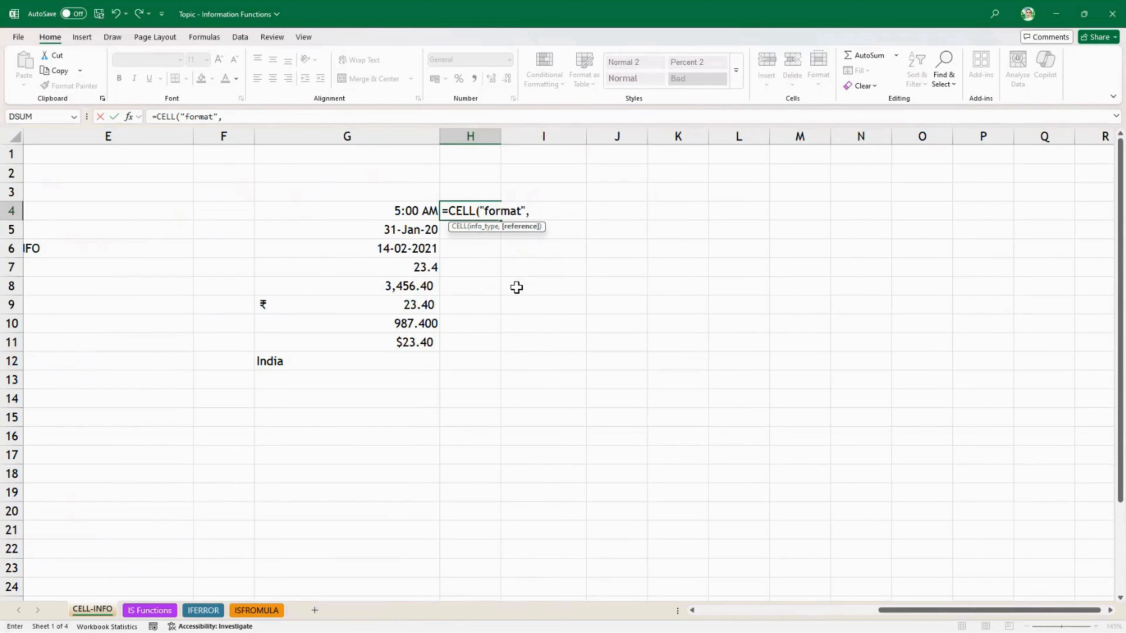
pyautogui.click(409, 208)
pyautogui.press('Return')
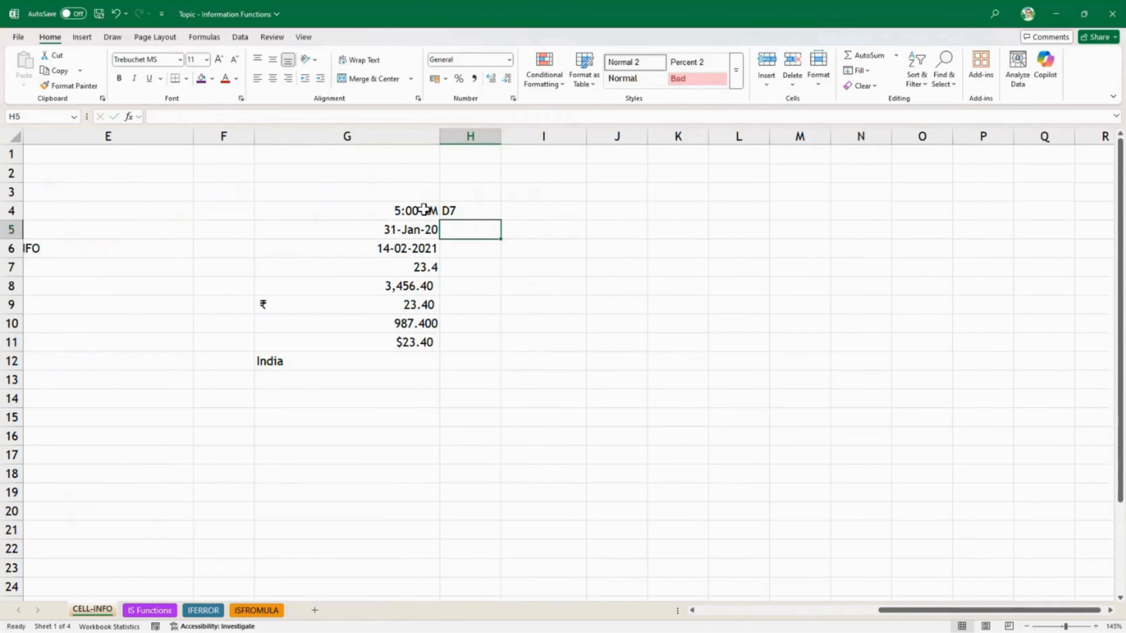
pyautogui.moveTo(502, 220); pyautogui.dragTo(495, 362)
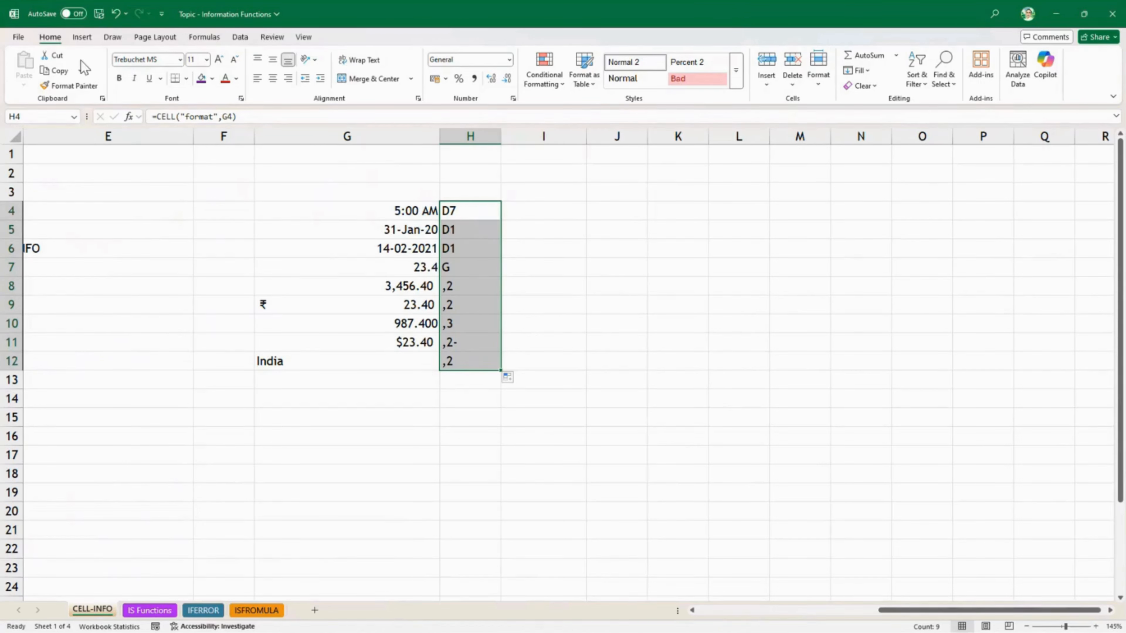
# - Open the help article for the CELL function from the Information functions category
pyautogui.click(202, 39)
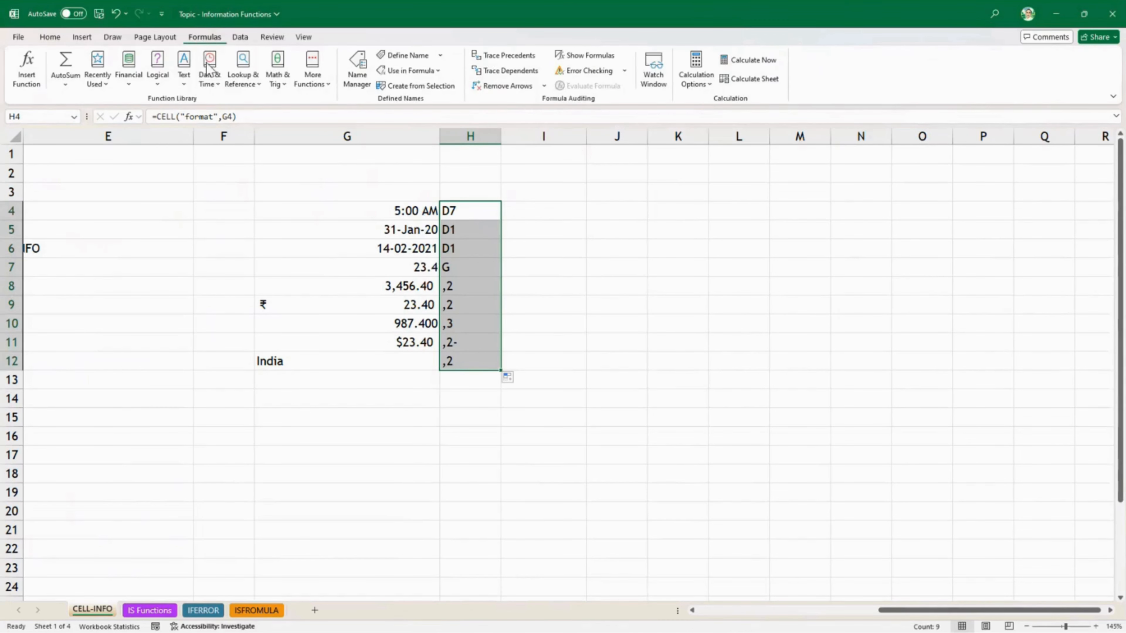
pyautogui.click(313, 75)
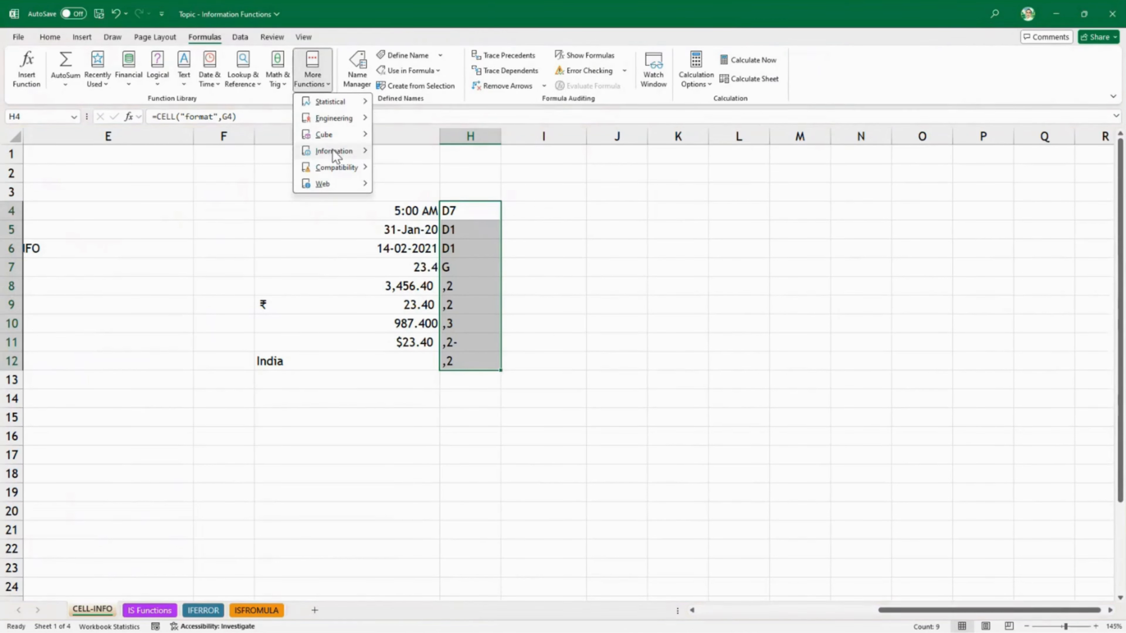
pyautogui.moveTo(335, 152)
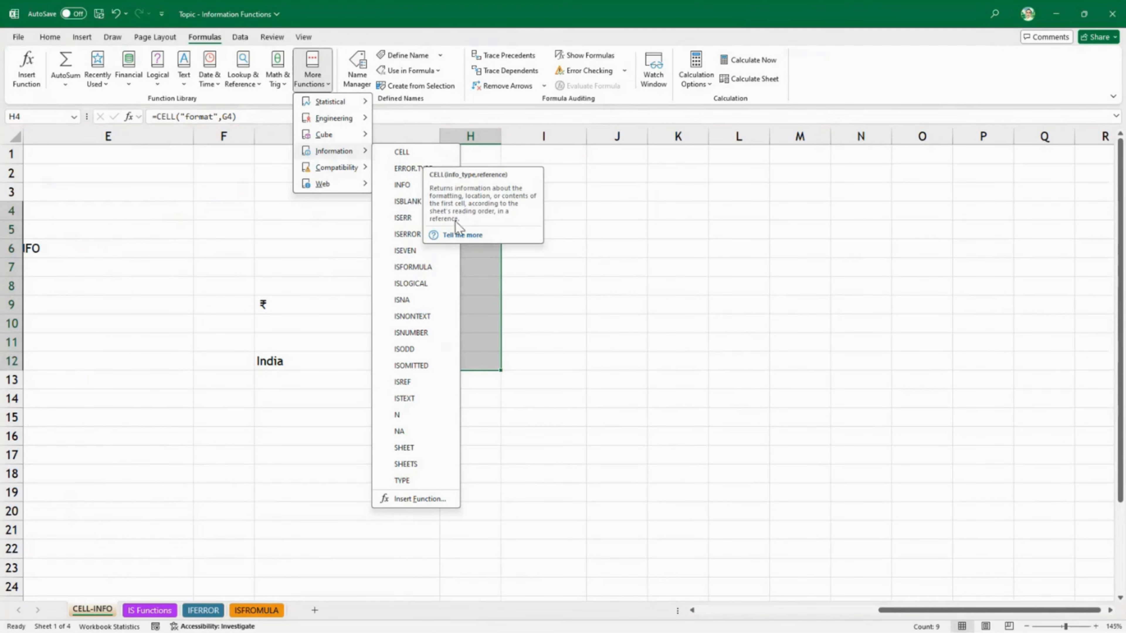
pyautogui.click(461, 234)
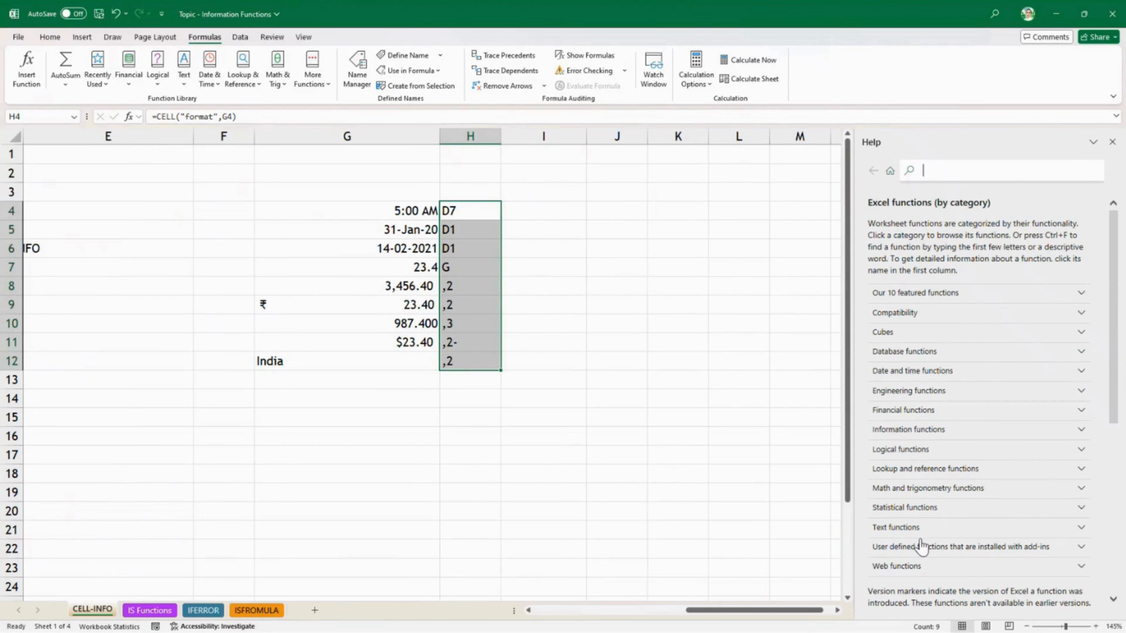
pyautogui.click(921, 430)
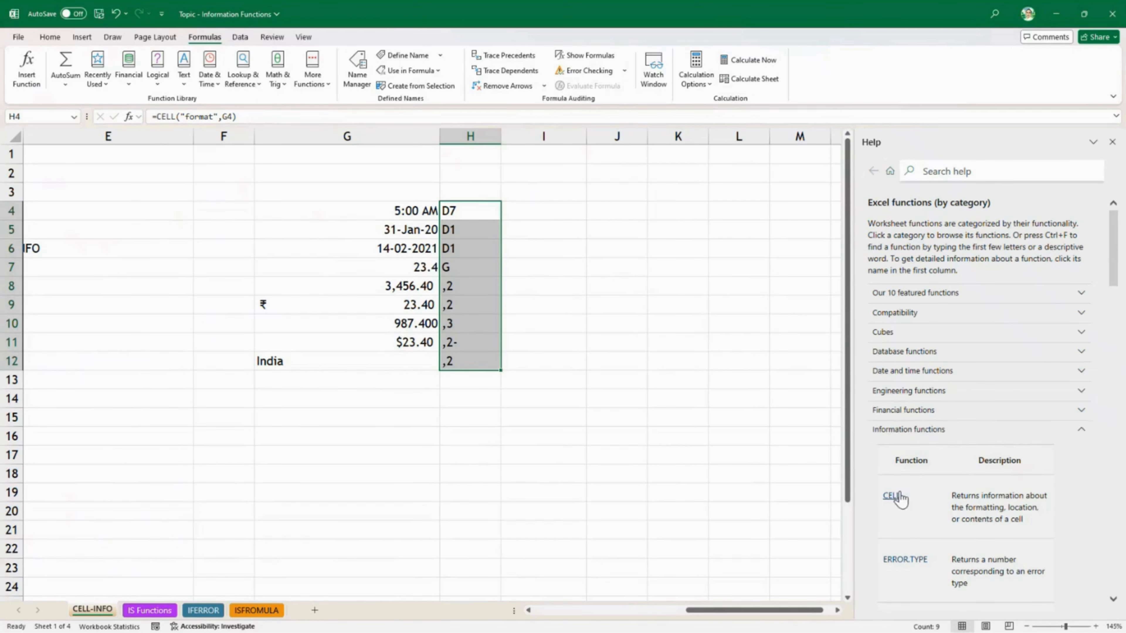
pyautogui.click(896, 495)
# - Examine the CELL format codes table in the help article for the number, currency, date and time formats
pyautogui.scroll(-5, 983, 423)
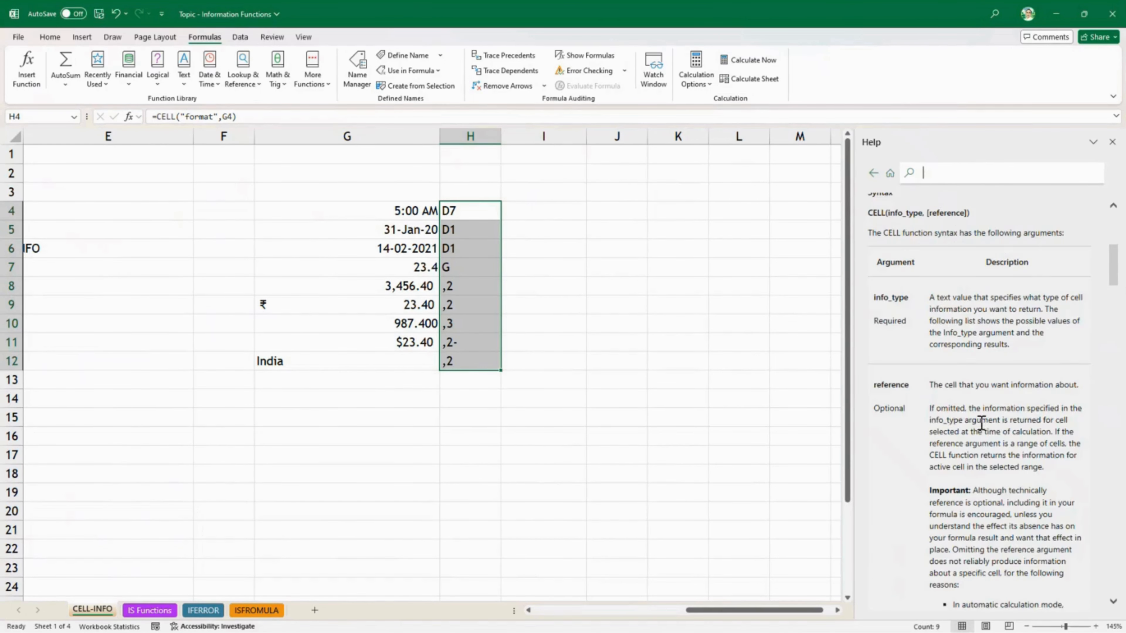
pyautogui.scroll(-15, 981, 423)
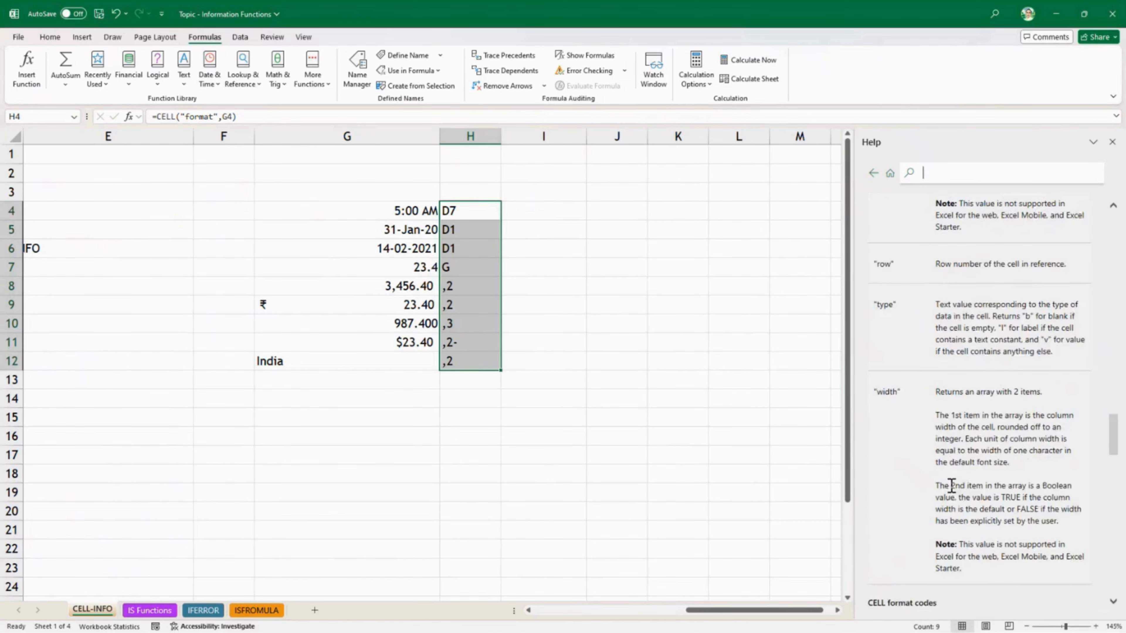
pyautogui.scroll(-10, 951, 490)
pyautogui.scroll(-3, 893, 425)
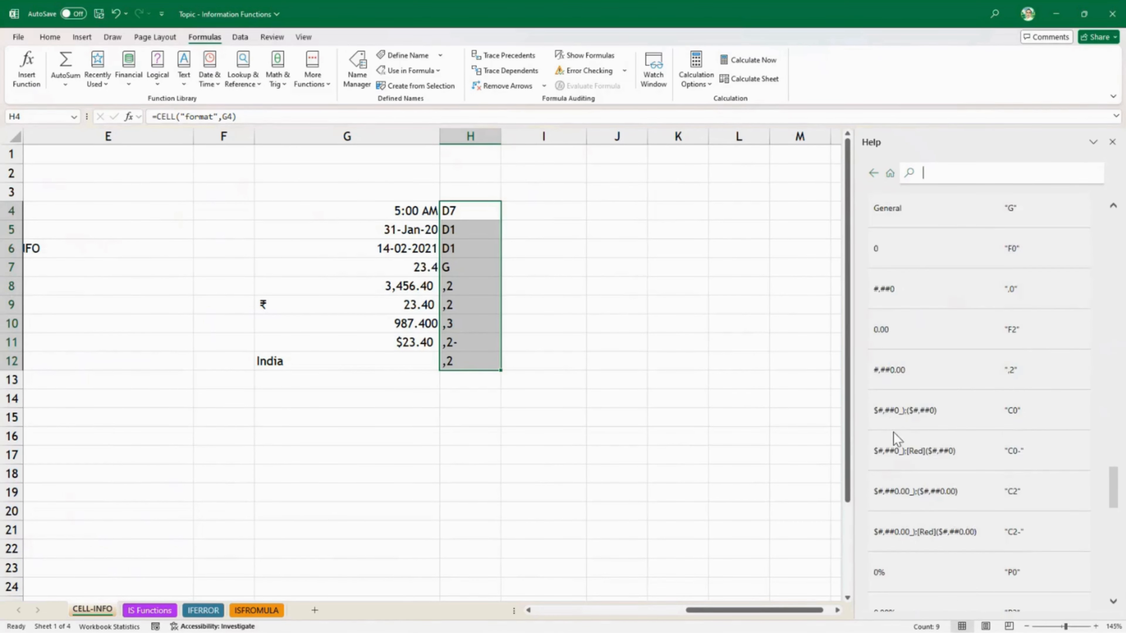
pyautogui.scroll(-10, 899, 471)
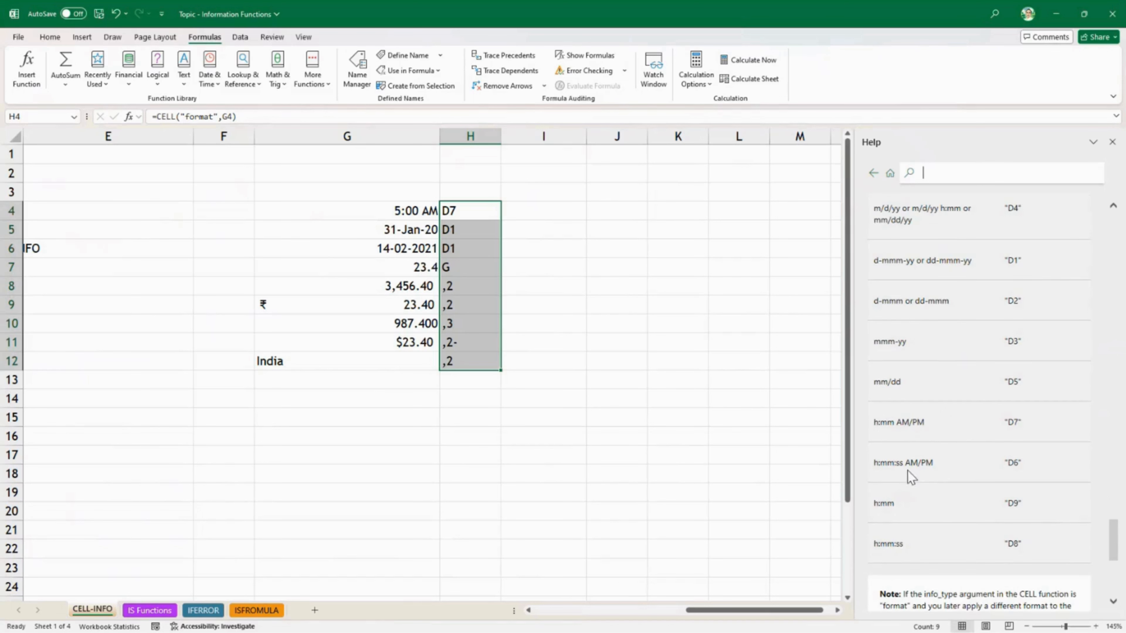
pyautogui.scroll(2, 1016, 389)
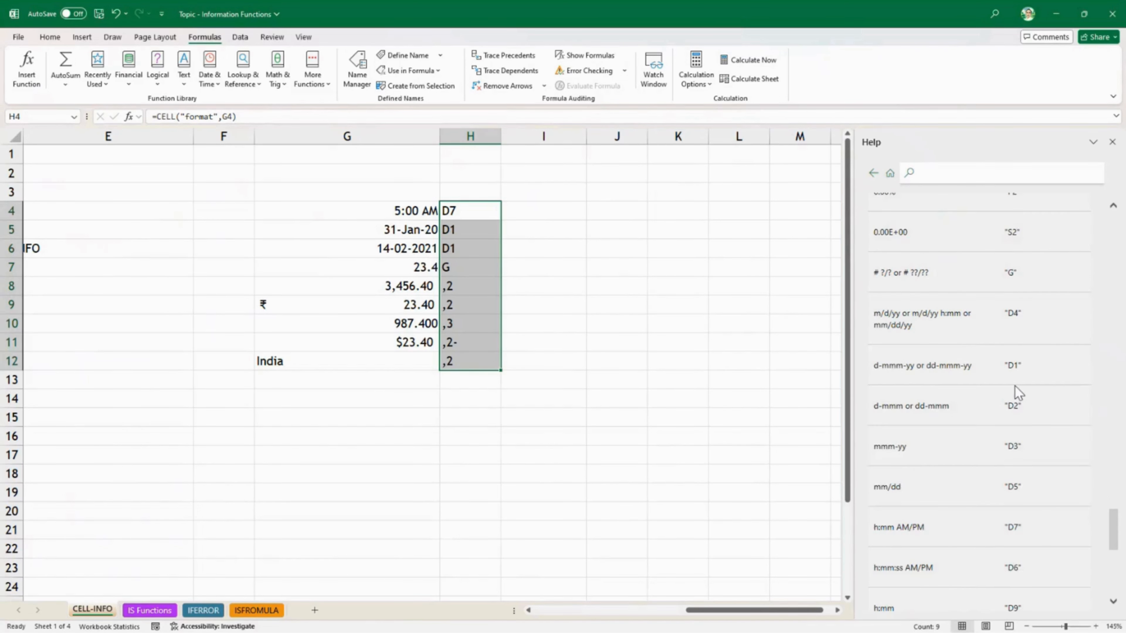
pyautogui.scroll(8, 1014, 387)
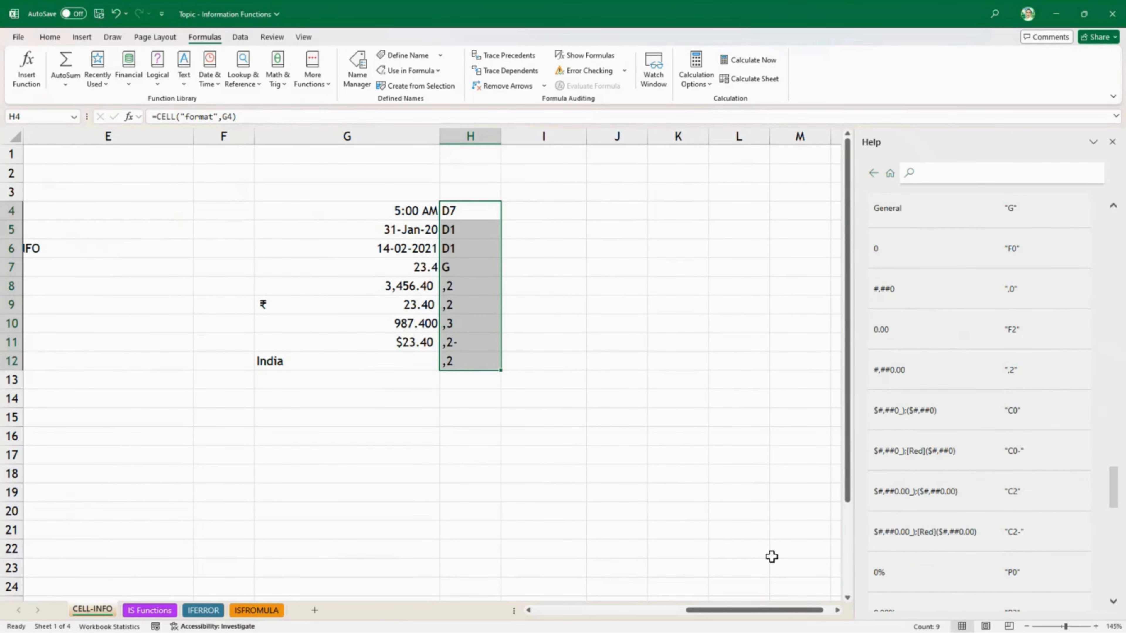
# - Enter =INFO(B23) in cell C23 to return the information for the DIRECTORY type
pyautogui.moveTo(753, 611); pyautogui.dragTo(572, 615)
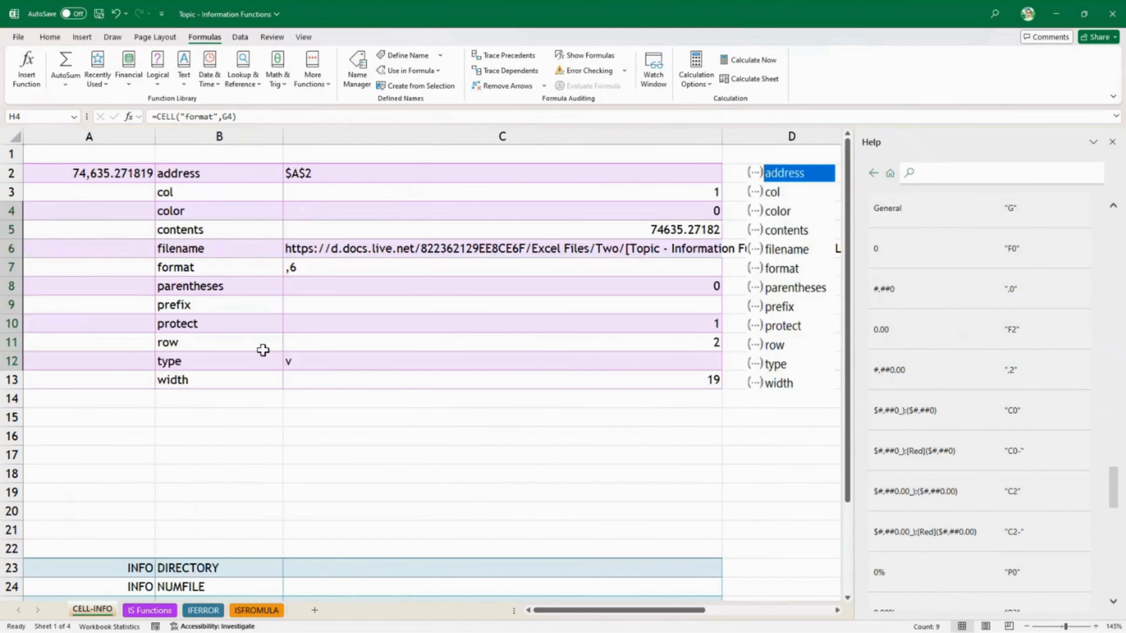
pyautogui.scroll(-5, 364, 330)
pyautogui.click(361, 287)
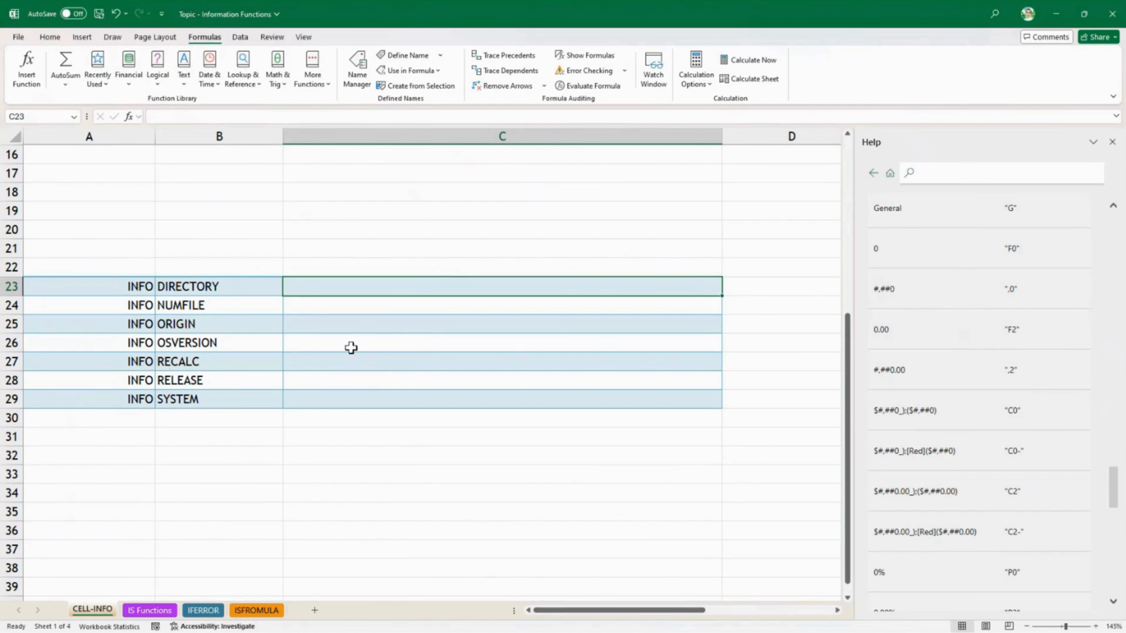
pyautogui.write('=info')
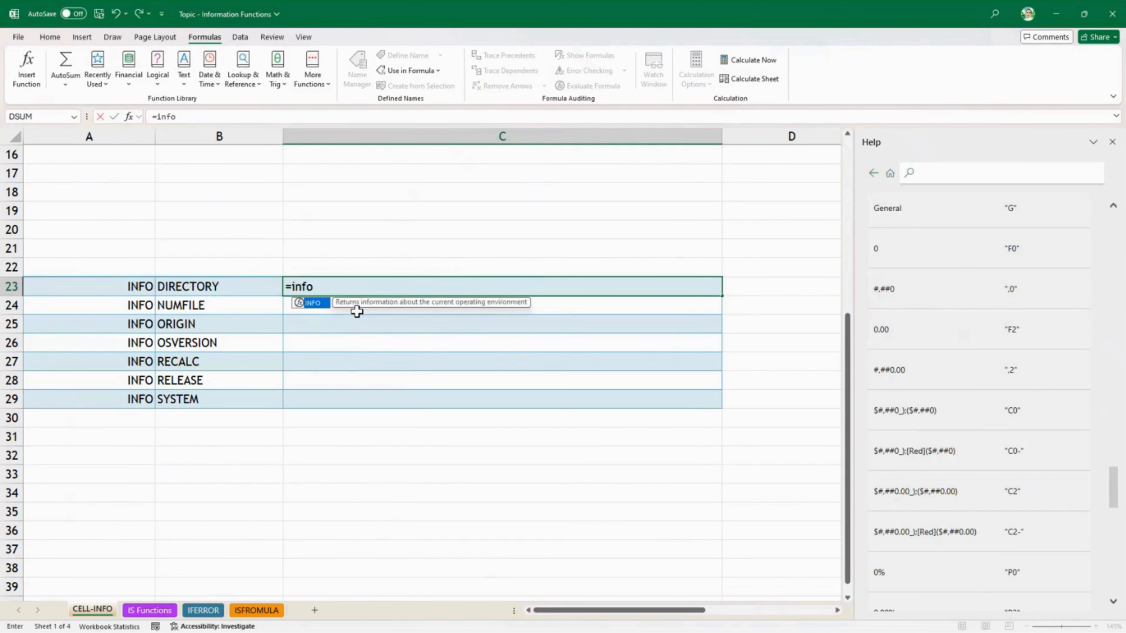
pyautogui.press('Tab')
pyautogui.write('B23')
pyautogui.press('Return')
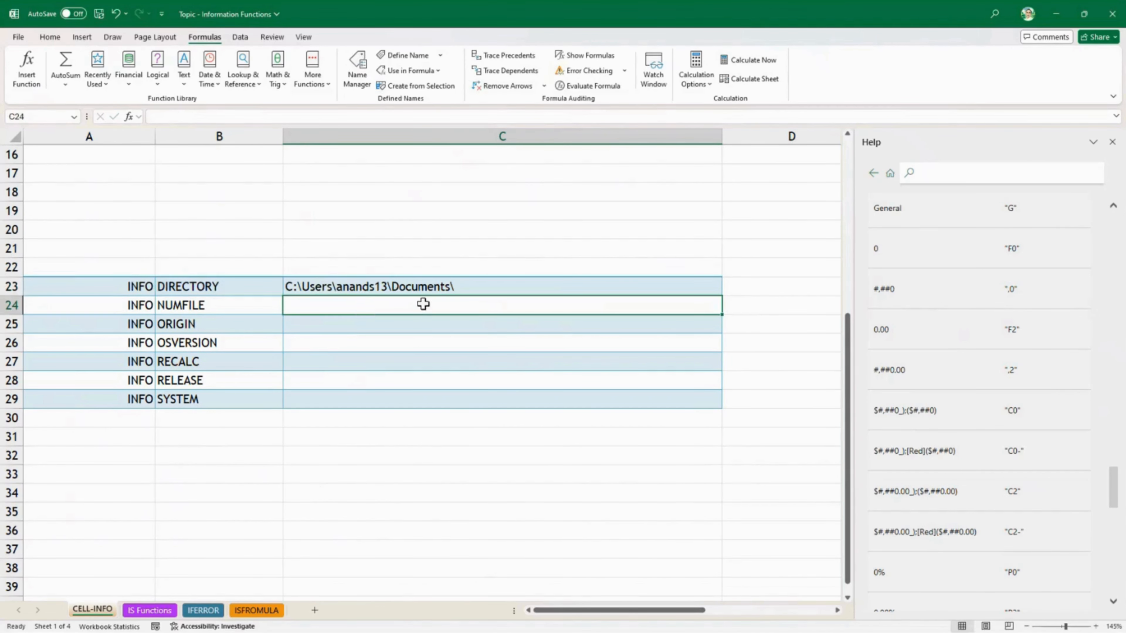
# - Fill the INFO formula from C23 down to C29 and close the Help pane
pyautogui.click(439, 289)
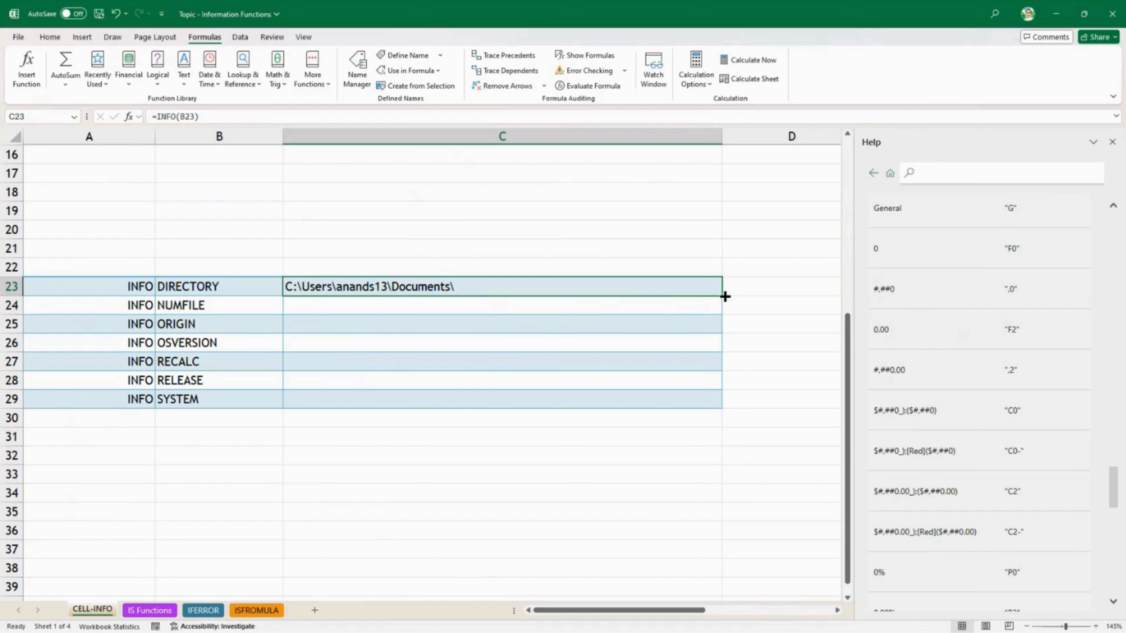
pyautogui.moveTo(724, 297); pyautogui.dragTo(719, 402)
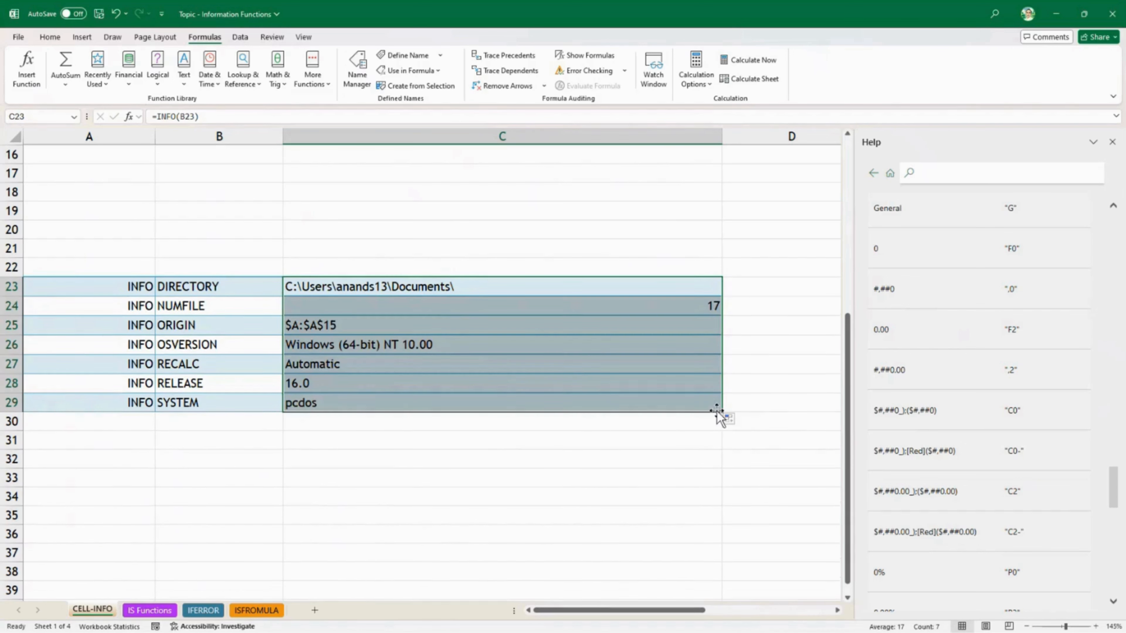
pyautogui.click(504, 382)
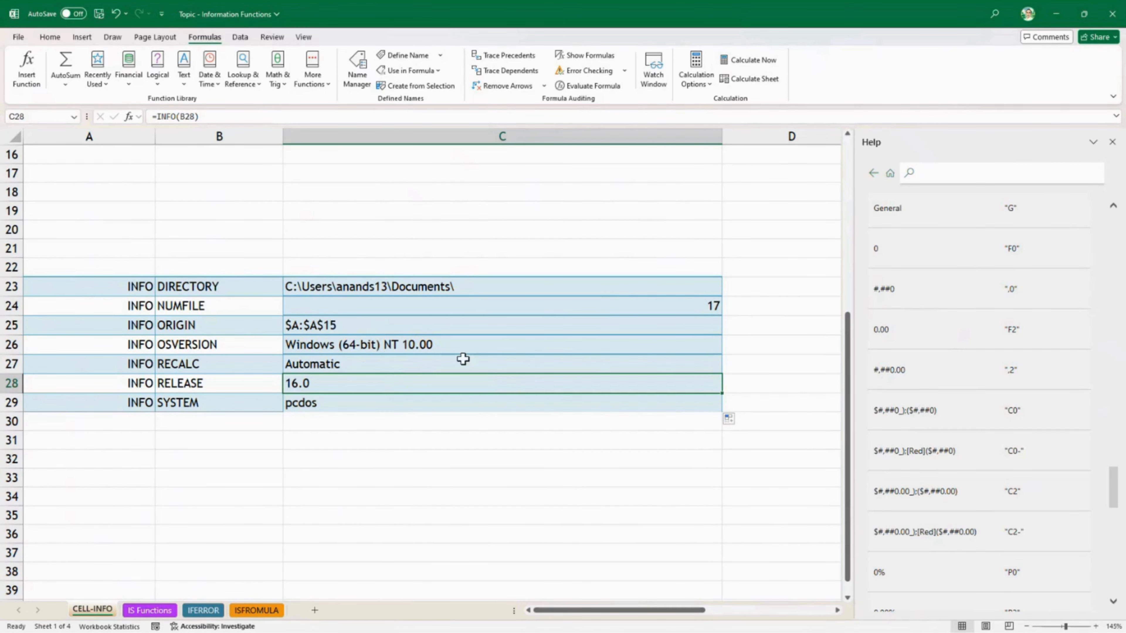
pyautogui.click(1111, 142)
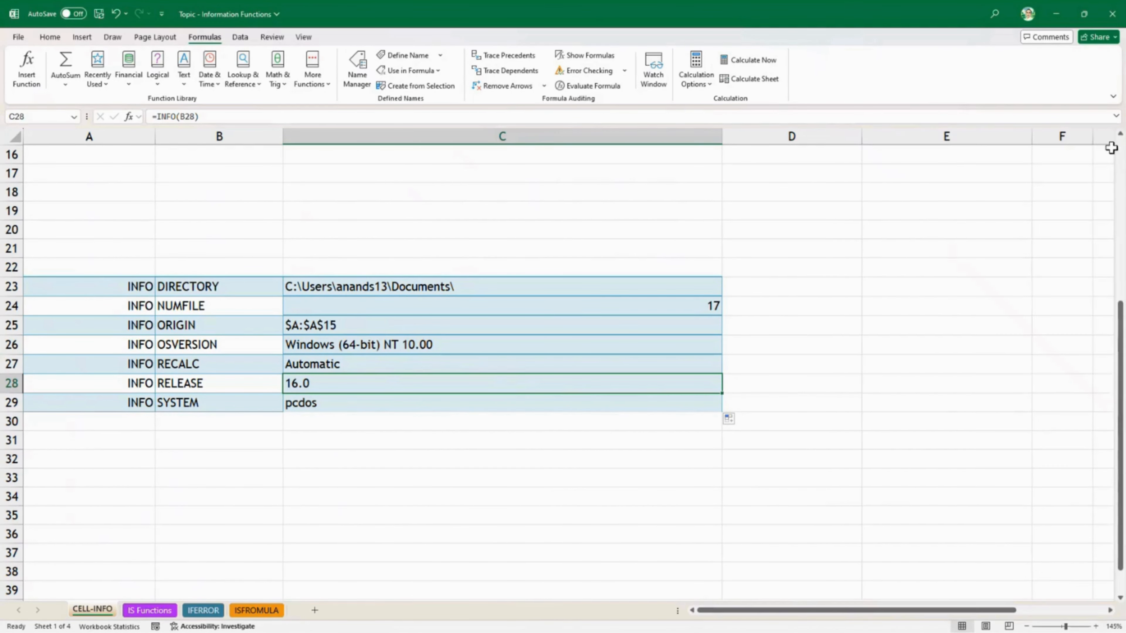